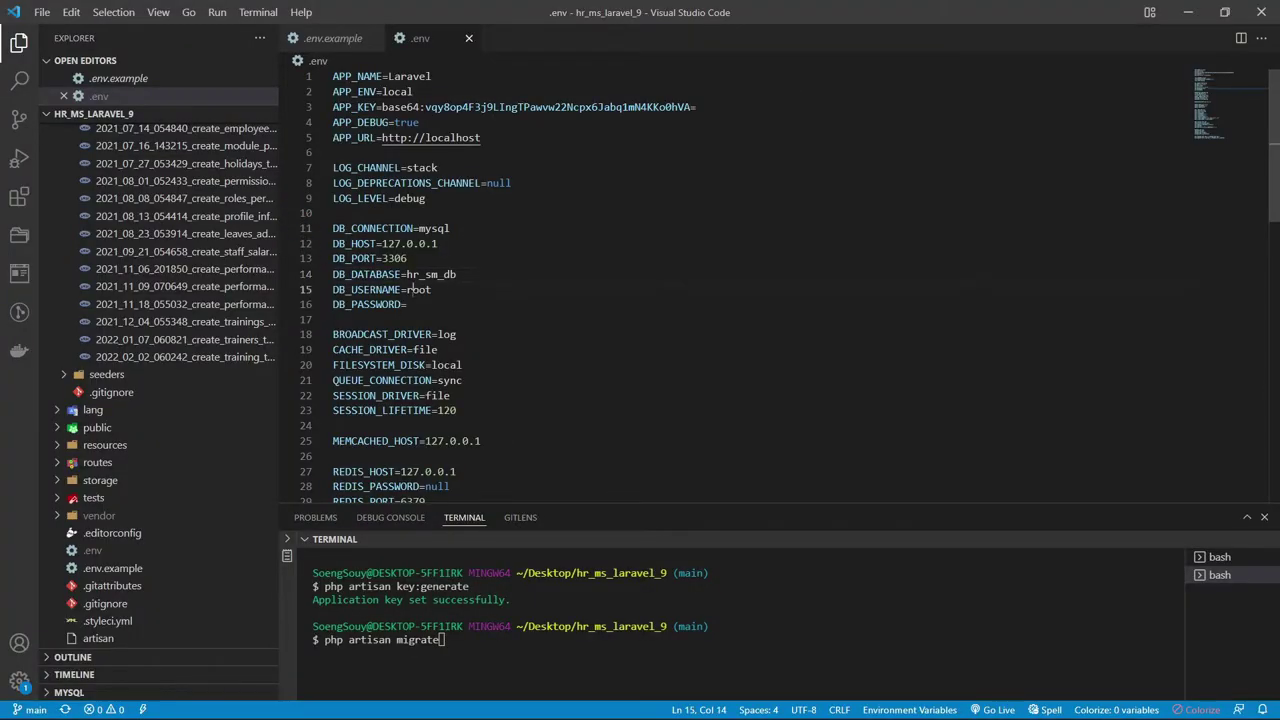
Save the .env file with the edited database connection settings
drag(340, 319, 287, 230)
click(42, 12)
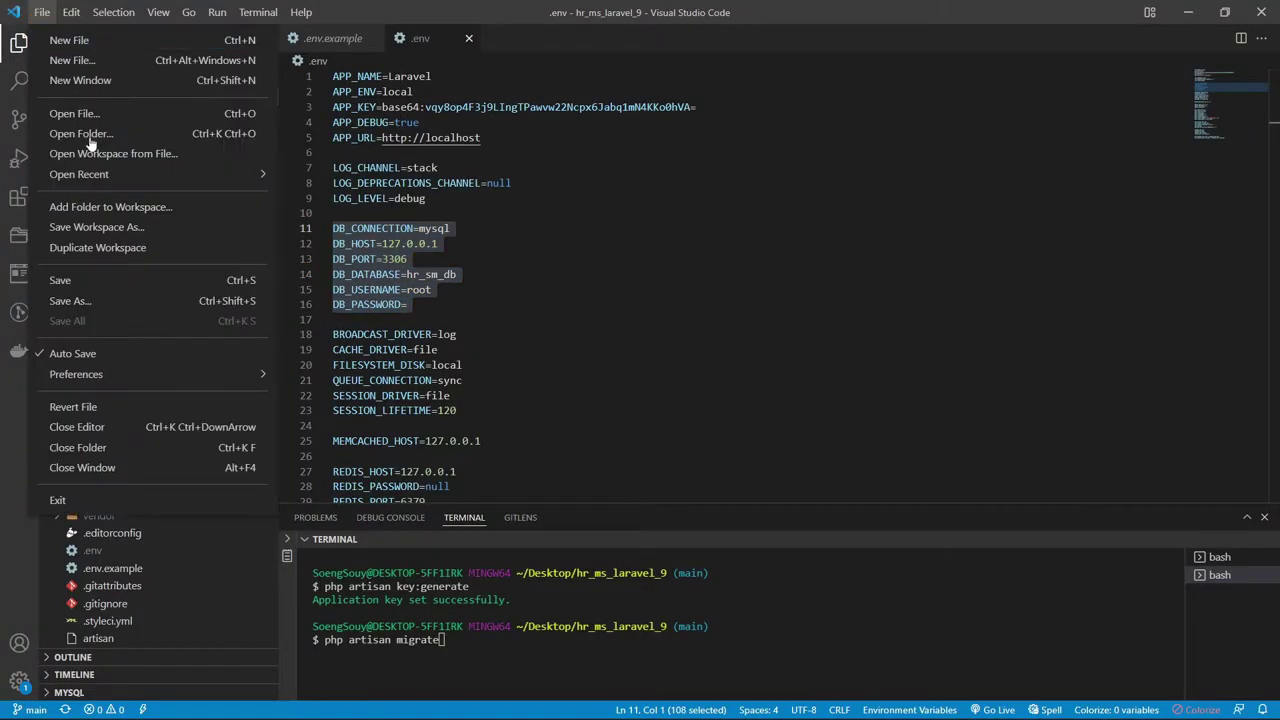
click(86, 197)
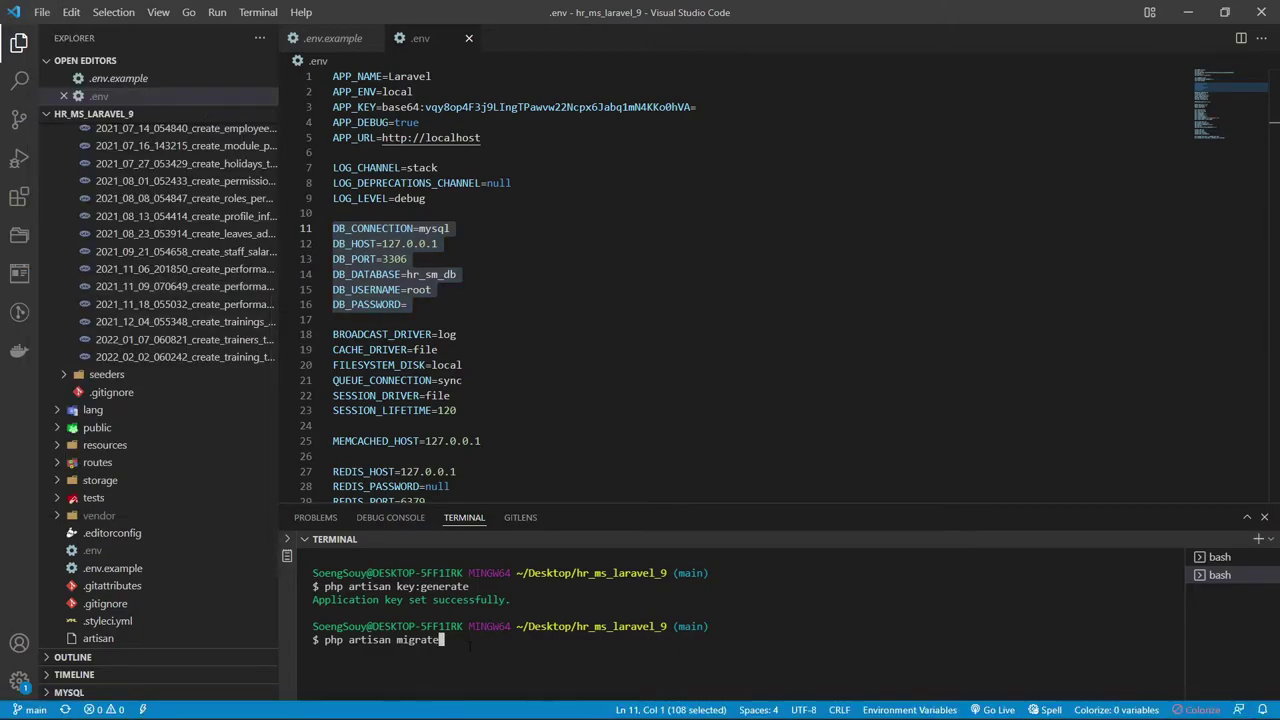
Run php artisan migrate and enlarge the terminal to review the created tables
key(Return)
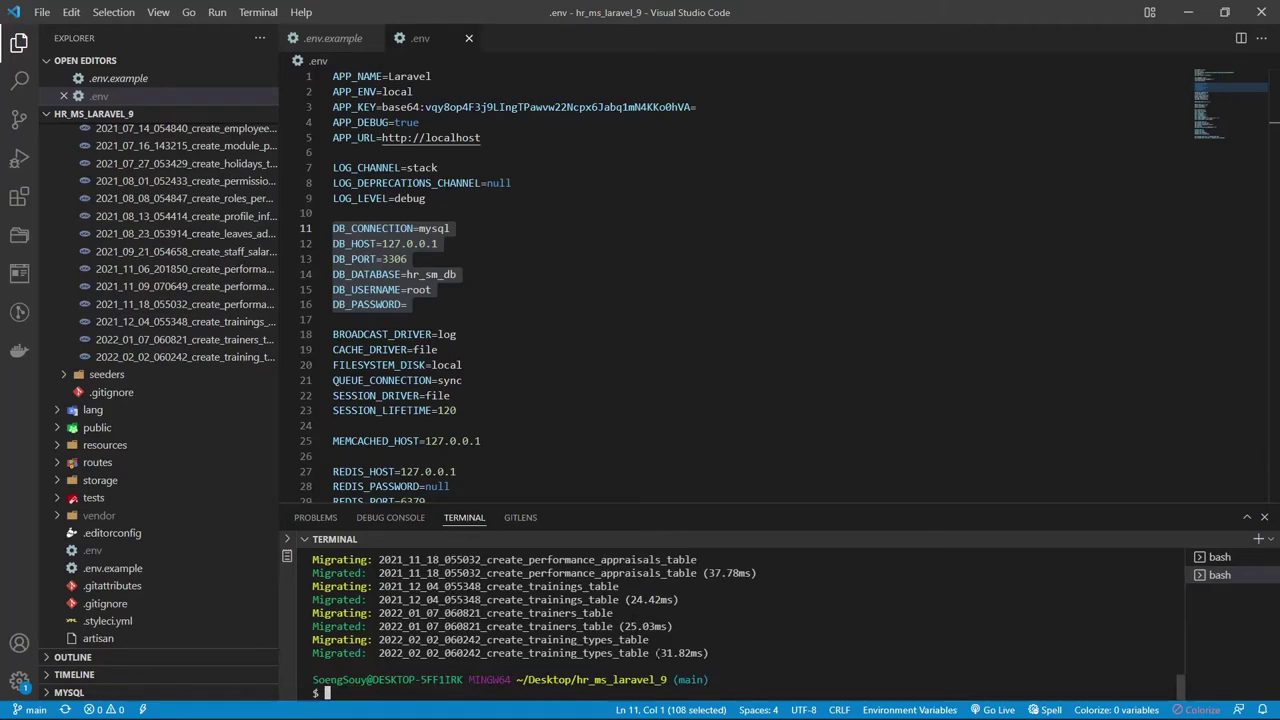
drag(669, 507, 669, 289)
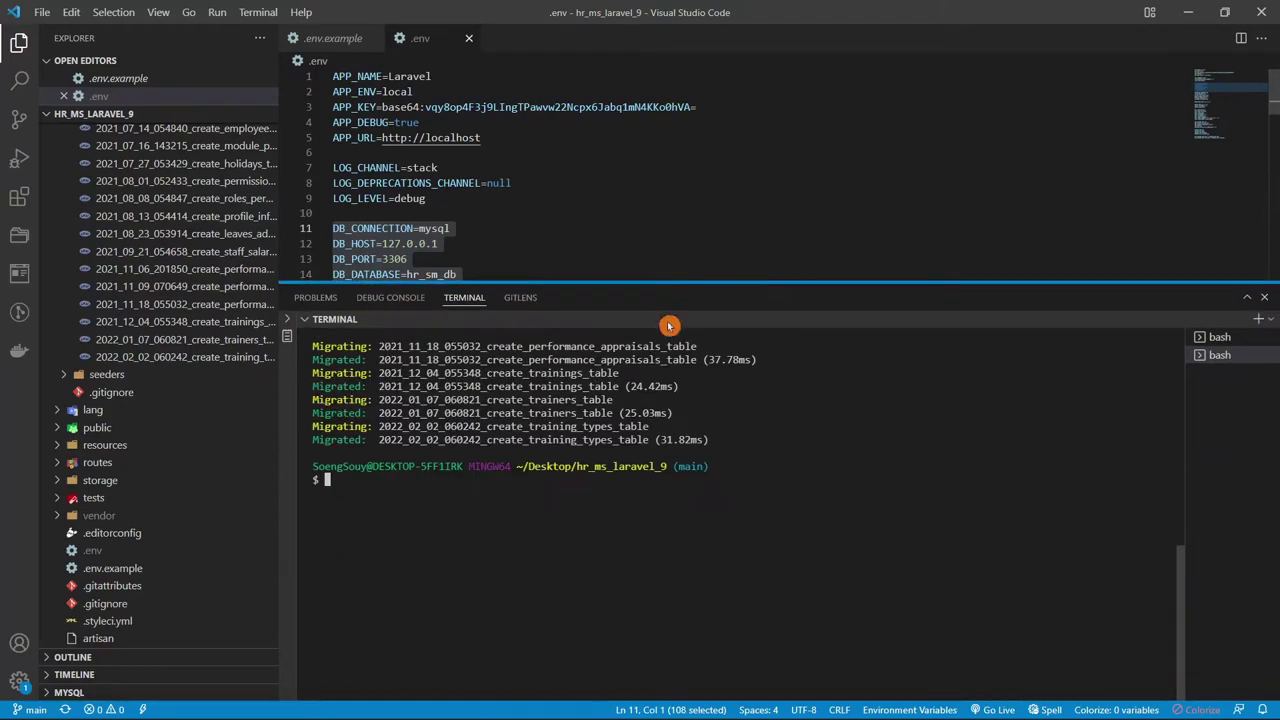
drag(700, 528, 257, 428)
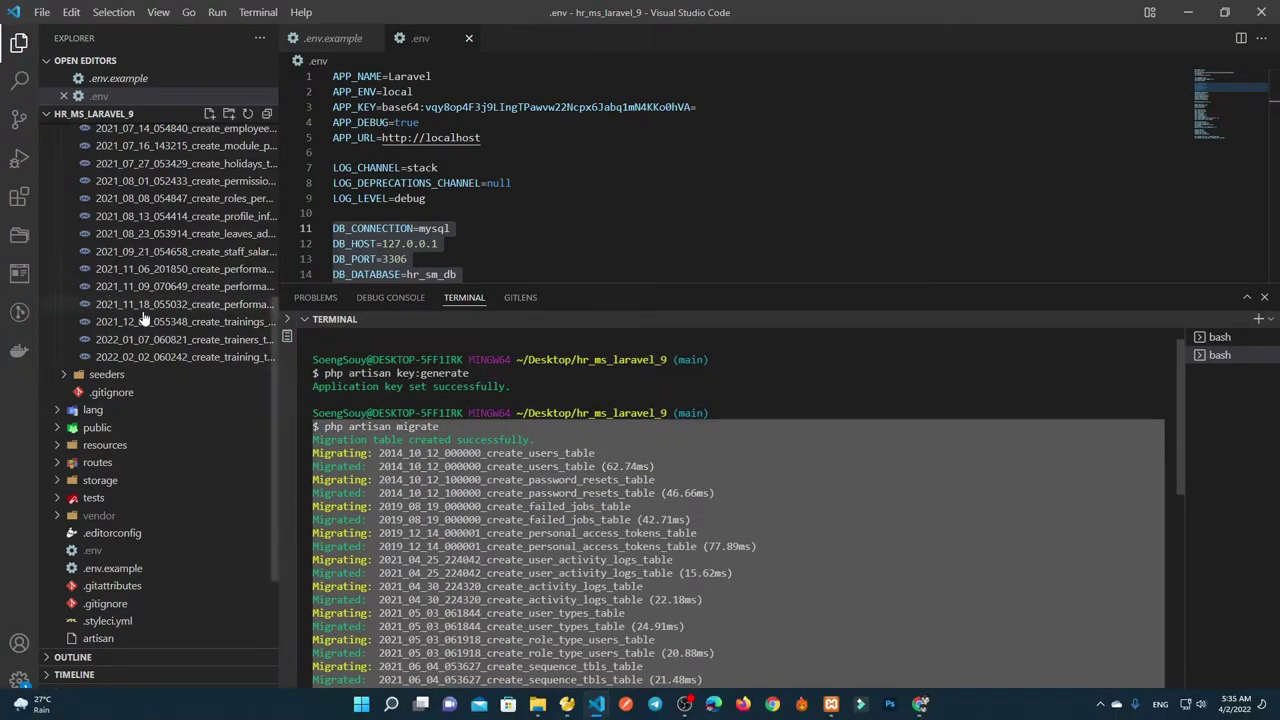
scroll(150, 322, up, 5)
click(70, 220)
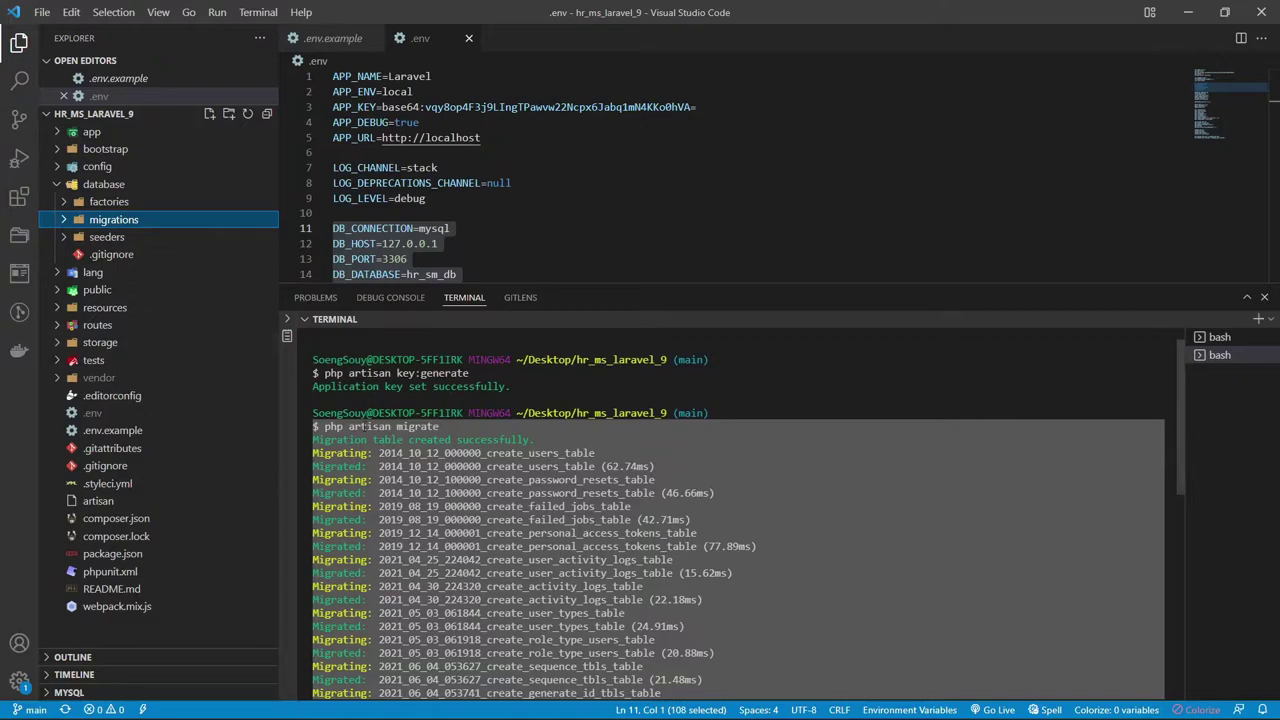
key(super)
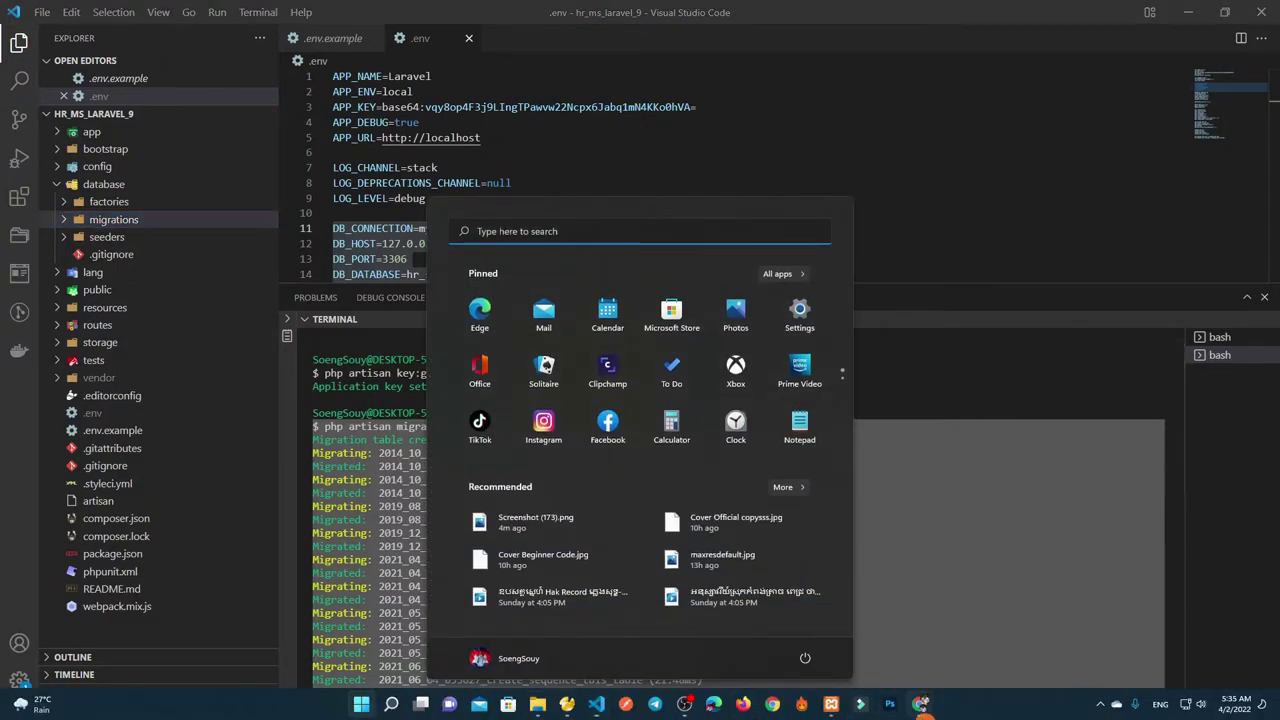
In Chrome, select the tutorial's php artisan serve and localhost:8000 steps
click(626, 698)
click(316, 473)
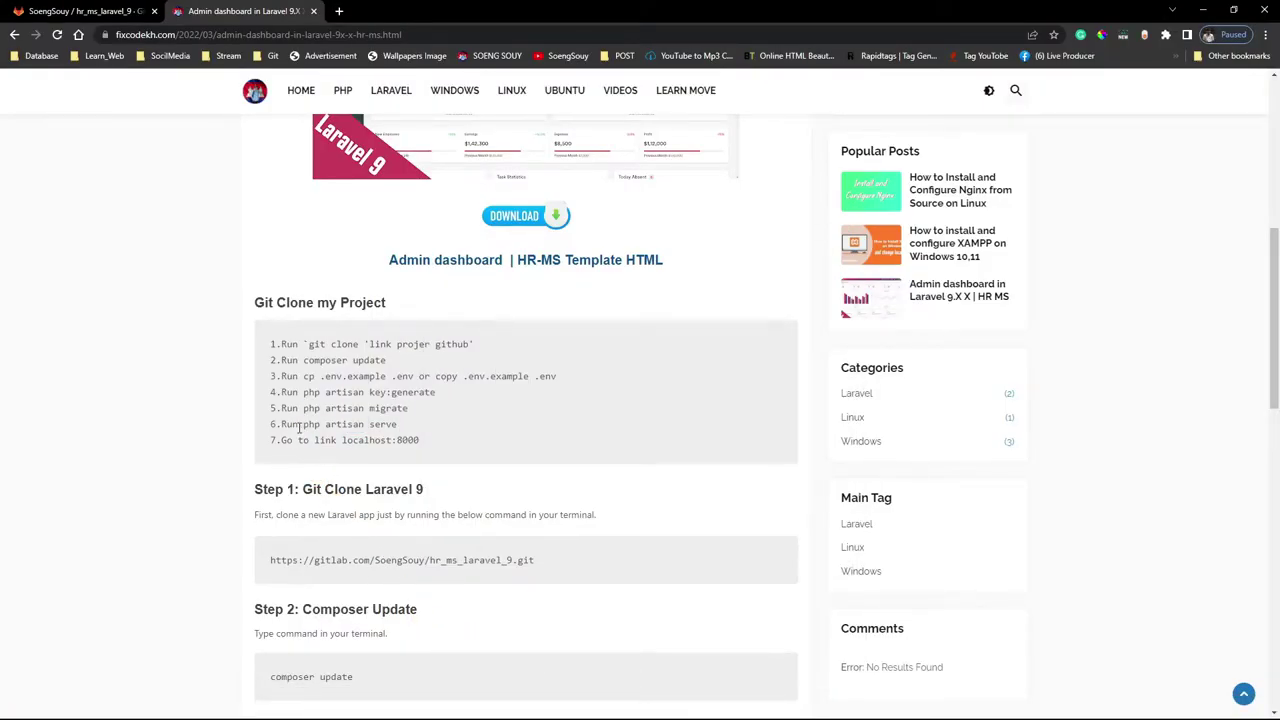
drag(318, 425, 396, 426)
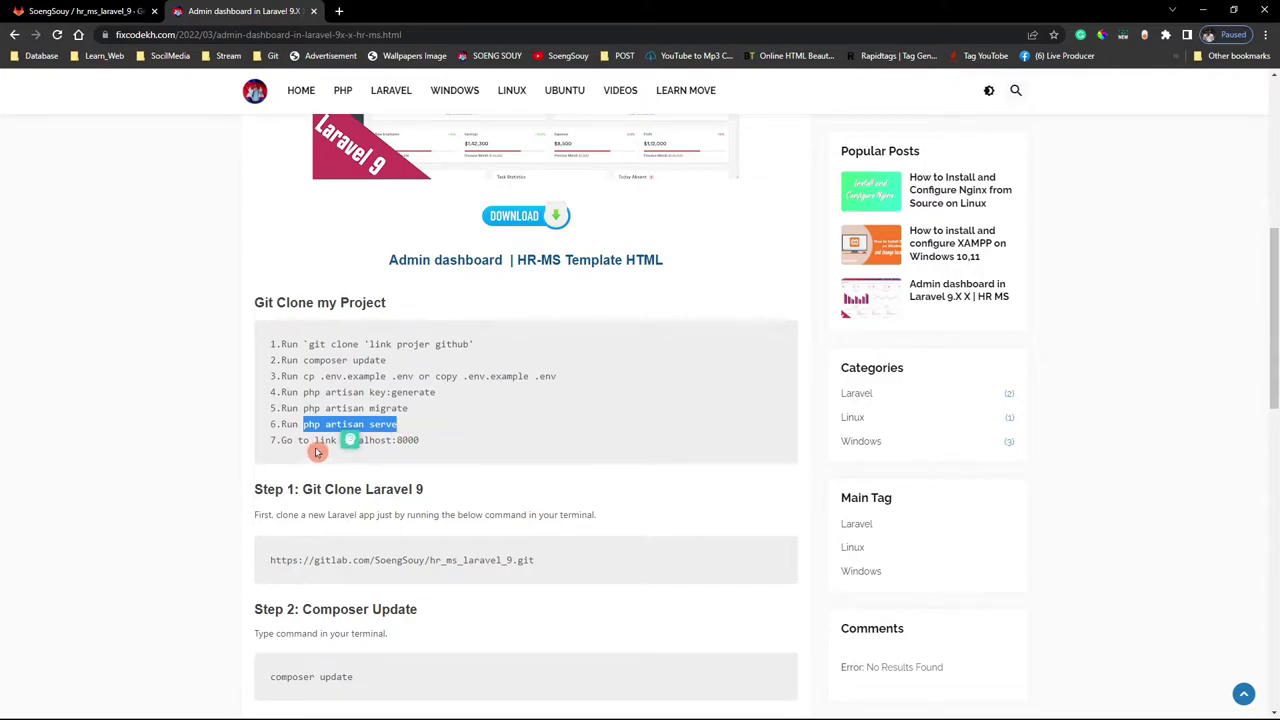
drag(319, 441, 460, 443)
Load 127.0.0.1:8000 in a new tab and move that tab to first place
click(341, 13)
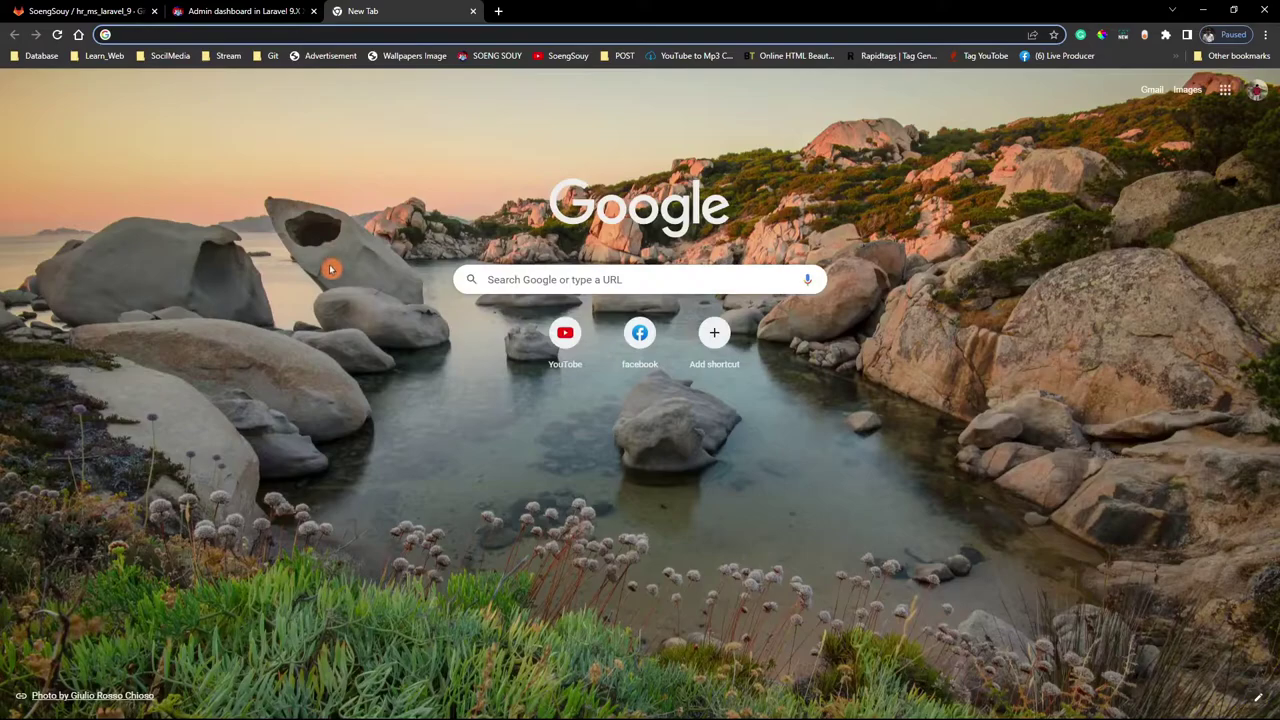
text(1)
key(Return)
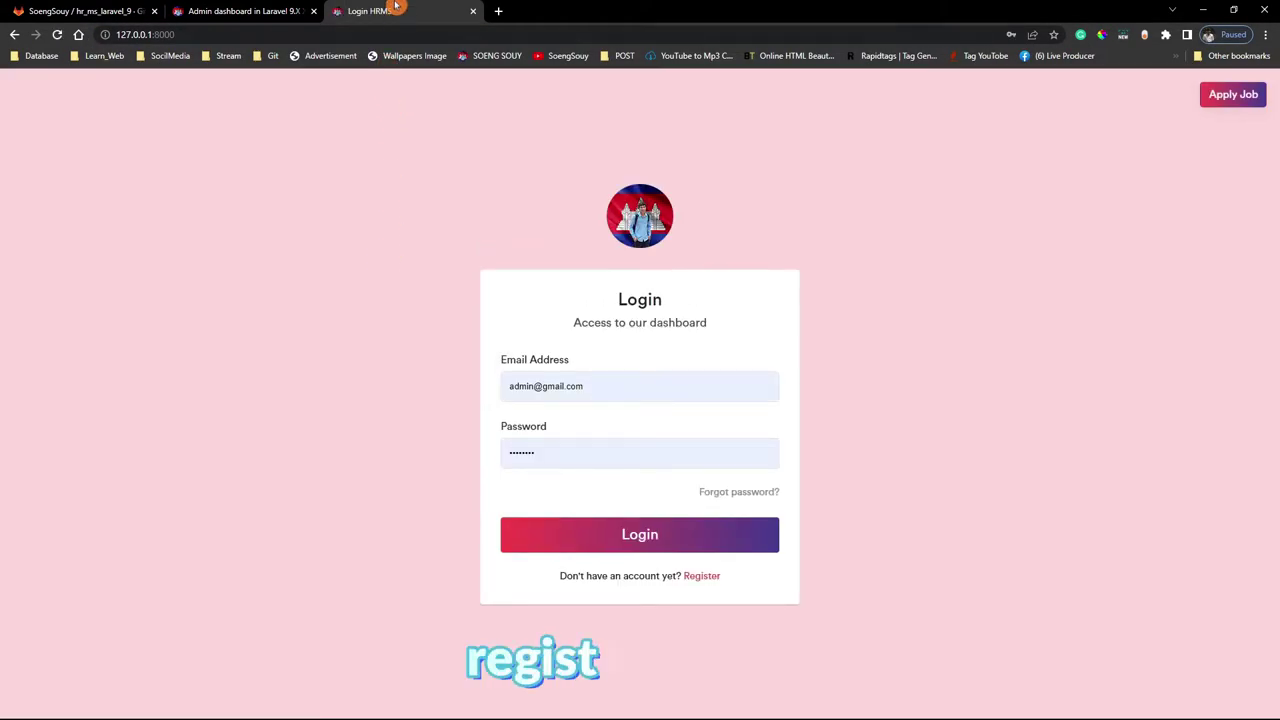
drag(392, 12, 40, 8)
Select the email address in the HRMS login form, then switch to Navicat Premium
triple_click(600, 385)
click(592, 386)
triple_click(588, 387)
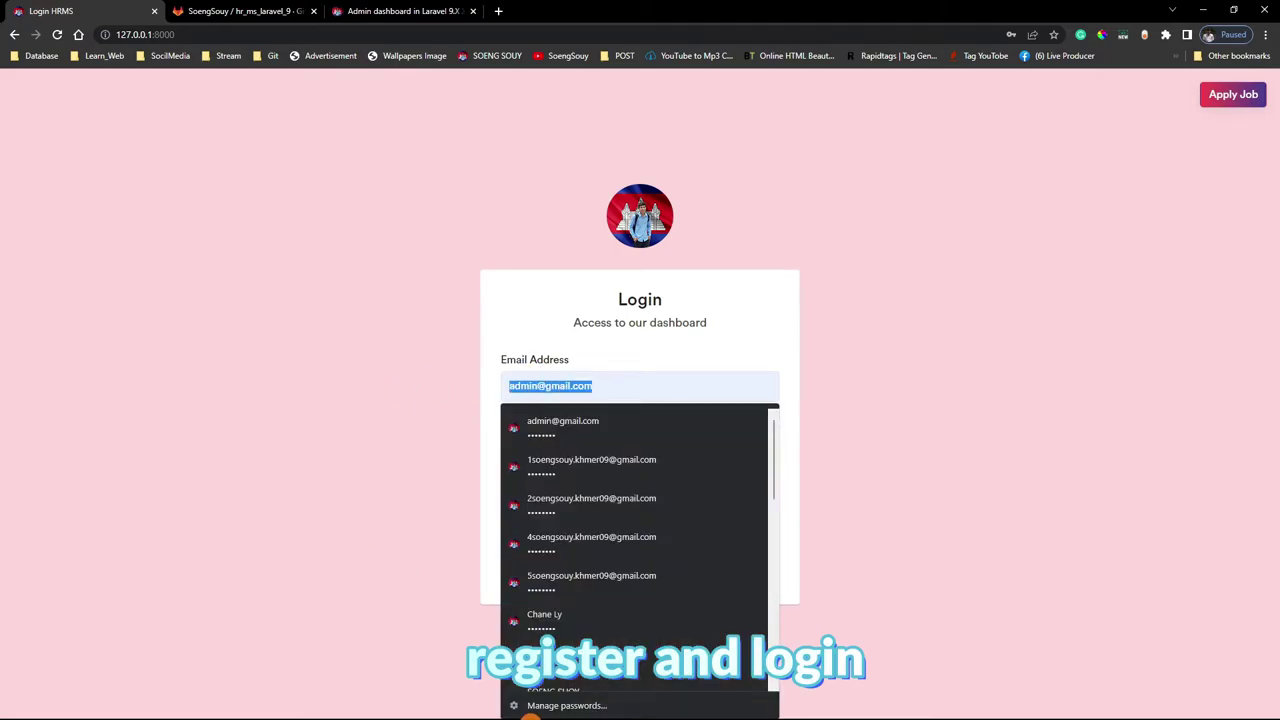
key(super)
click(567, 704)
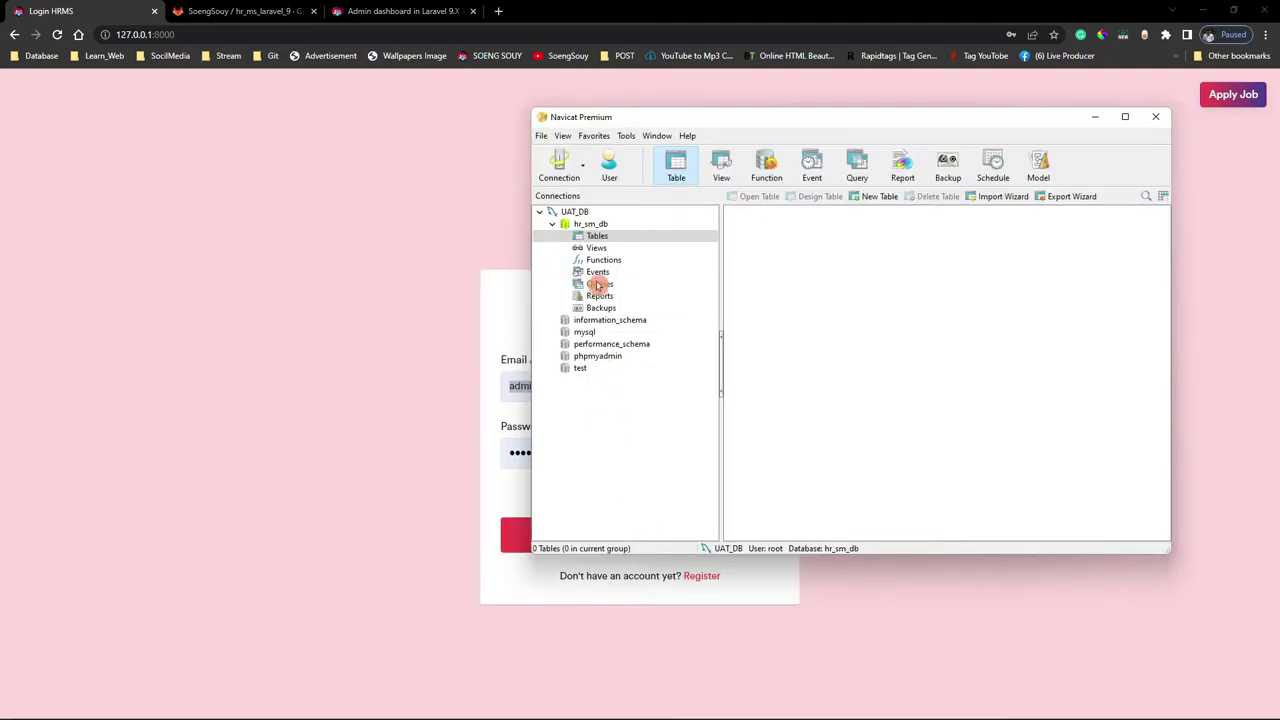
Refresh hr_sm_db's tables, confirm all 26 are there and the users table is empty
click(600, 236)
right_click(822, 337)
click(850, 462)
drag(751, 523, 746, 176)
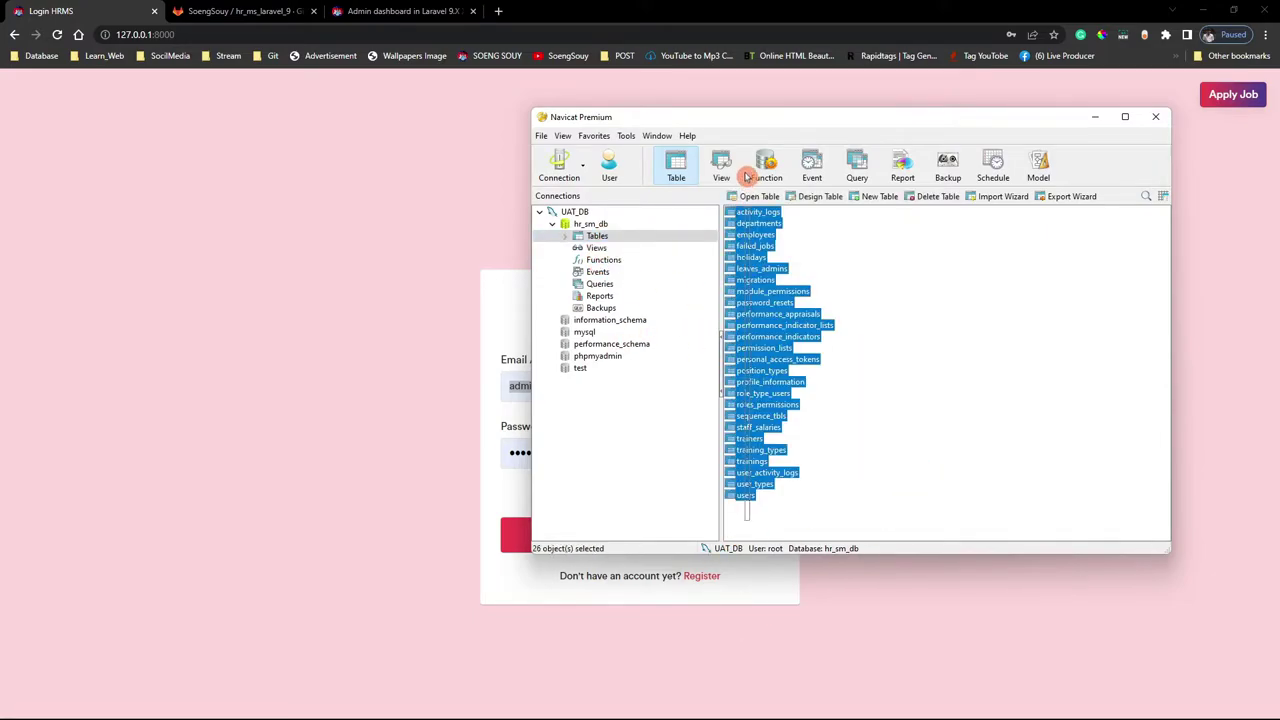
double_click(752, 495)
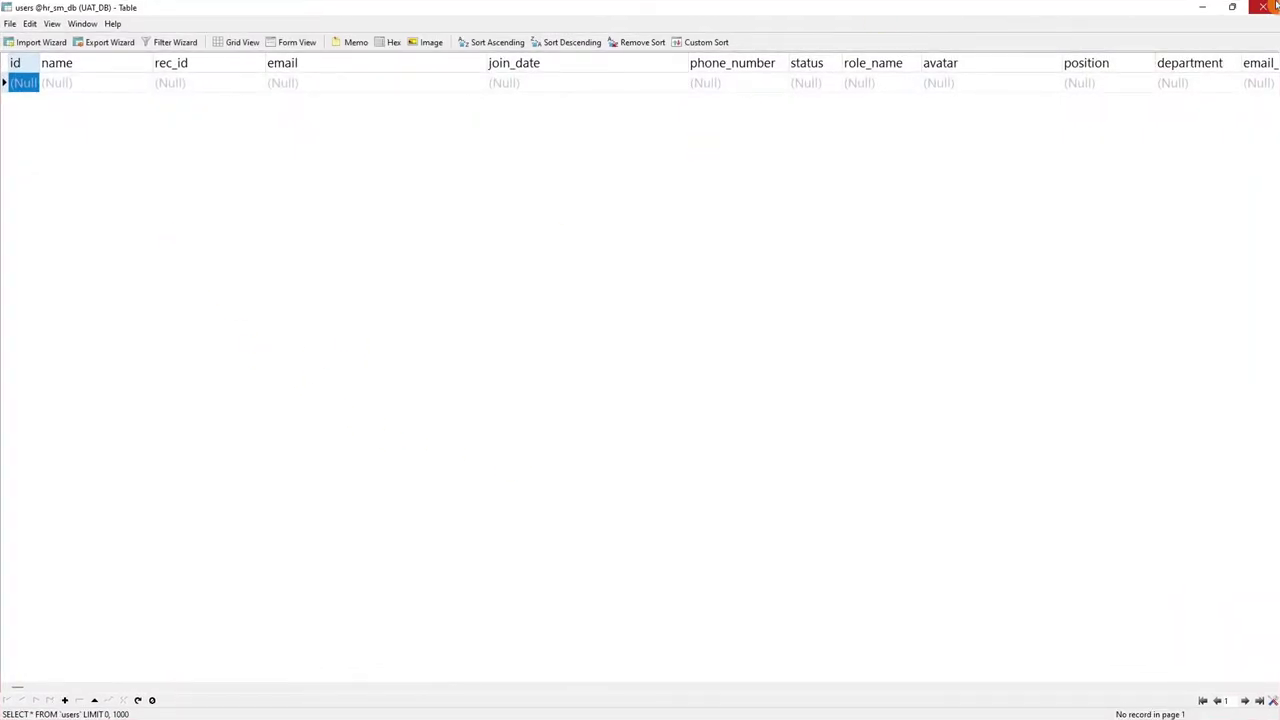
click(1275, 5)
click(398, 481)
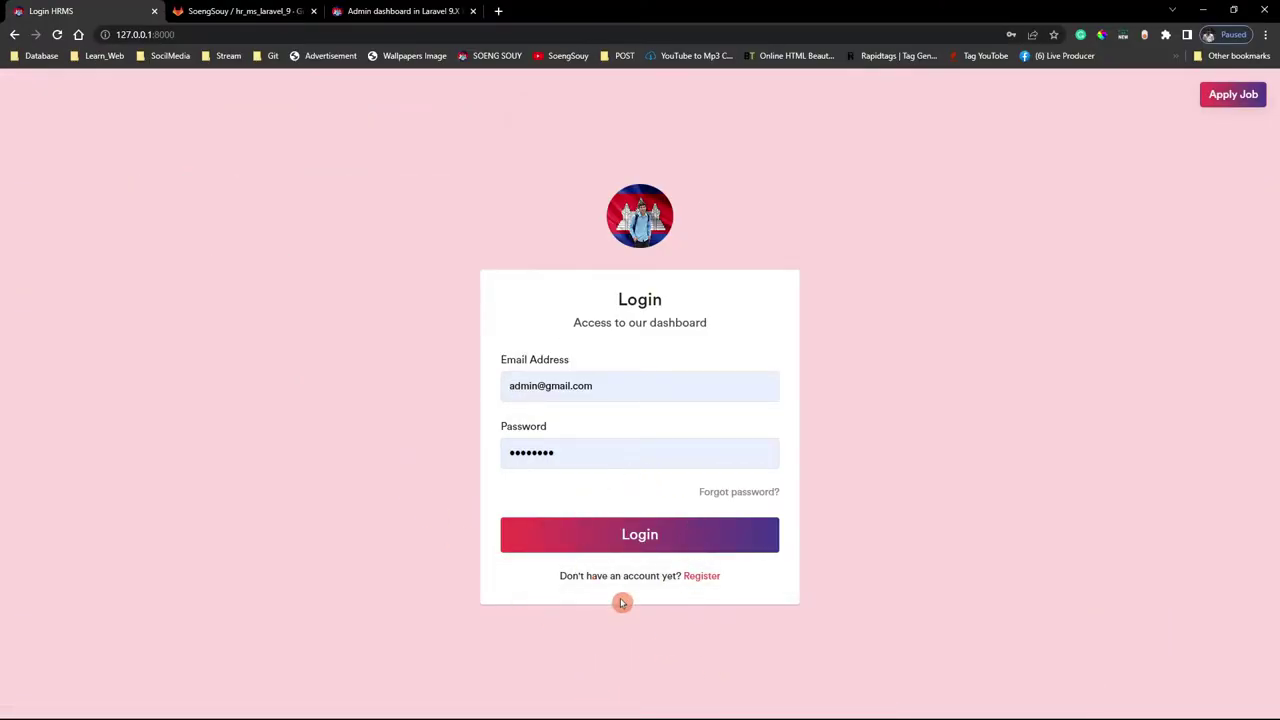
Try logging in as admin, see the wrong-credentials message, and copy the email address
click(668, 545)
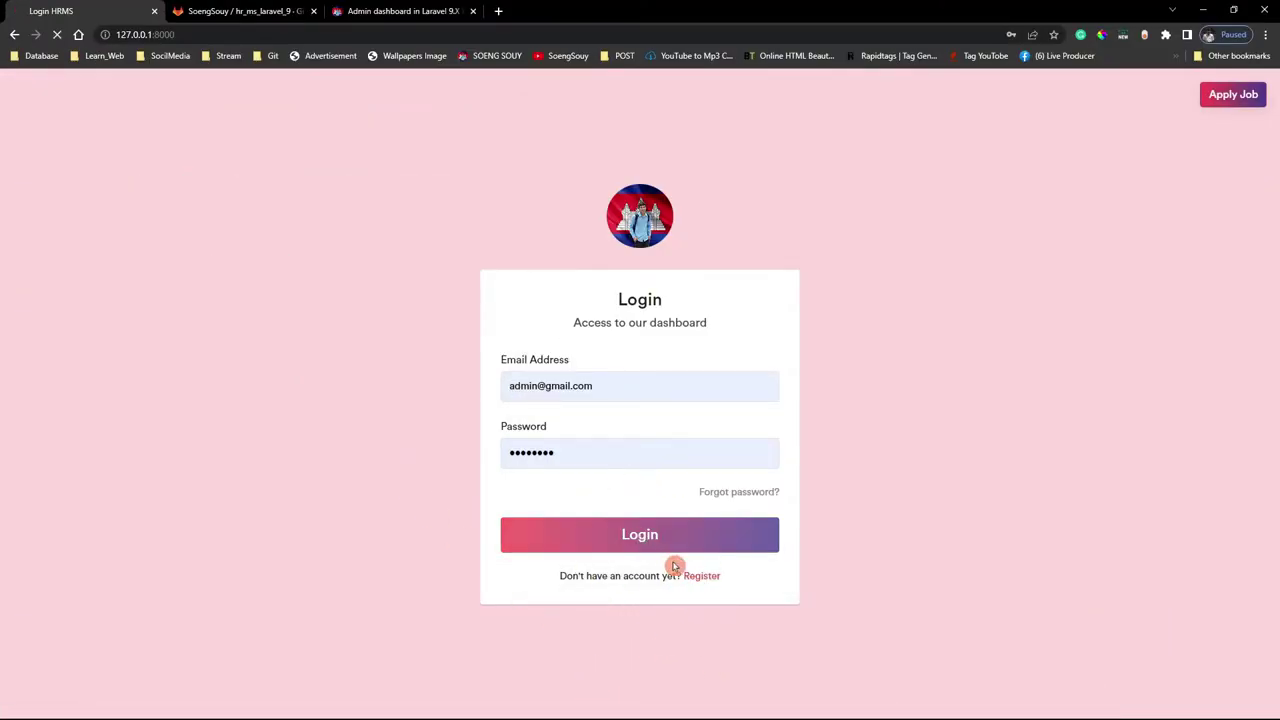
triple_click(1174, 121)
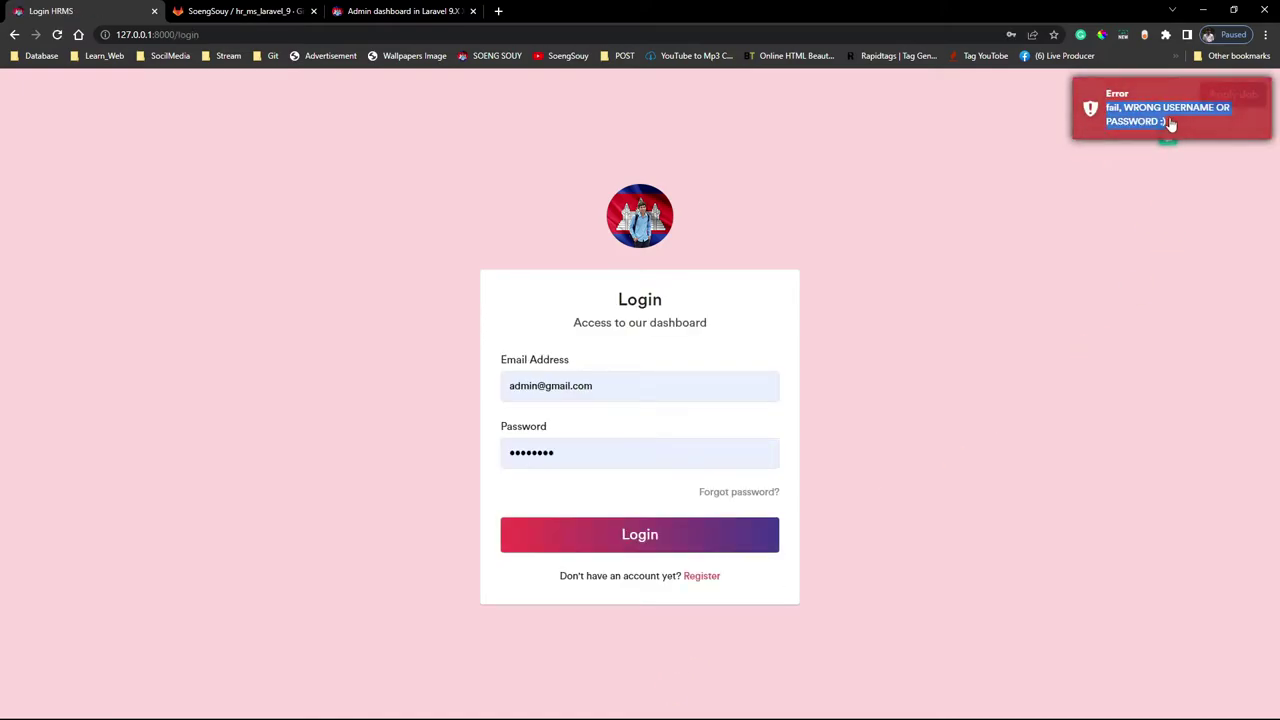
click(1019, 211)
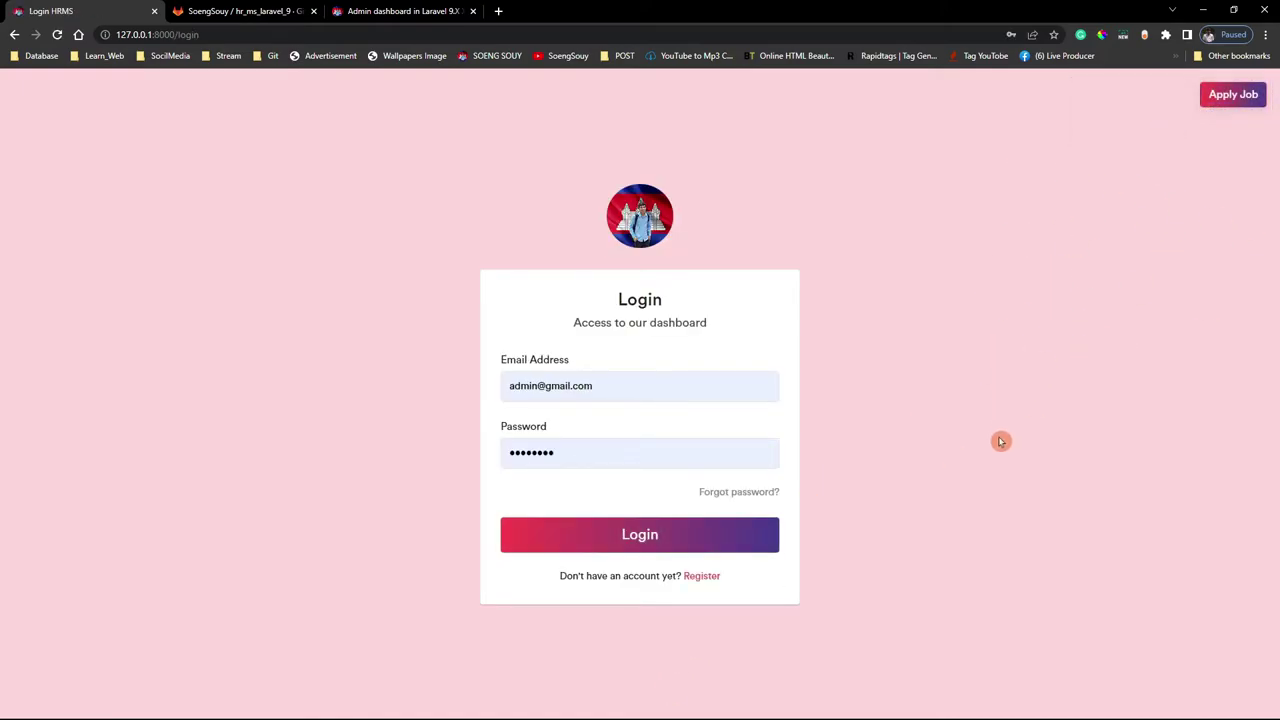
click(660, 550)
drag(590, 386, 509, 386)
right_click(593, 393)
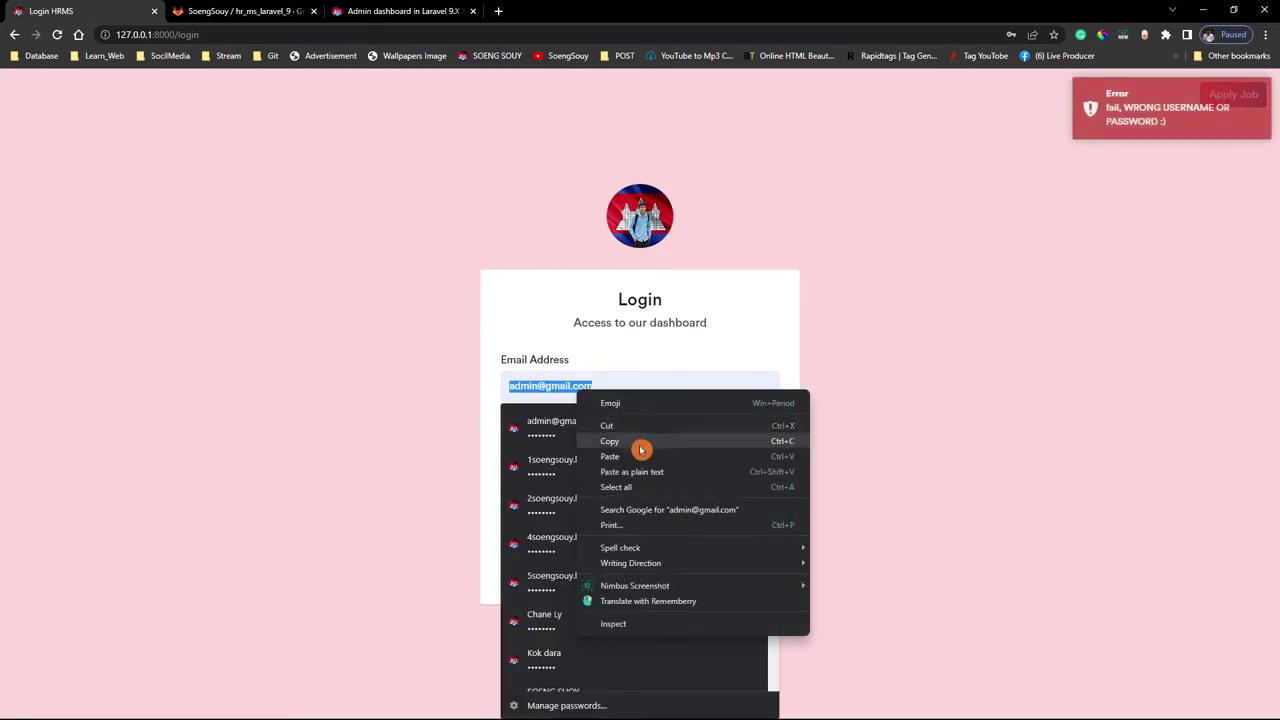
click(642, 442)
click(800, 484)
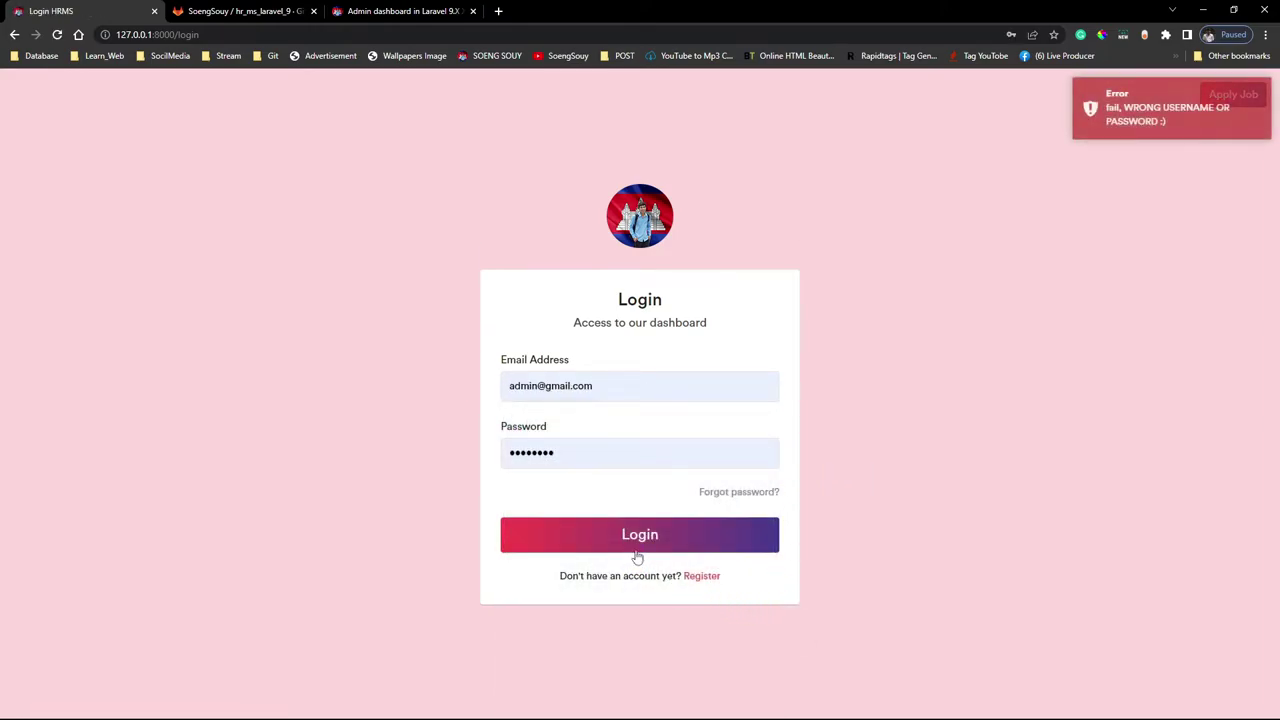
On the Register form, enter username Admin, the saved admin email, and role Admin
click(697, 576)
click(600, 283)
click(619, 382)
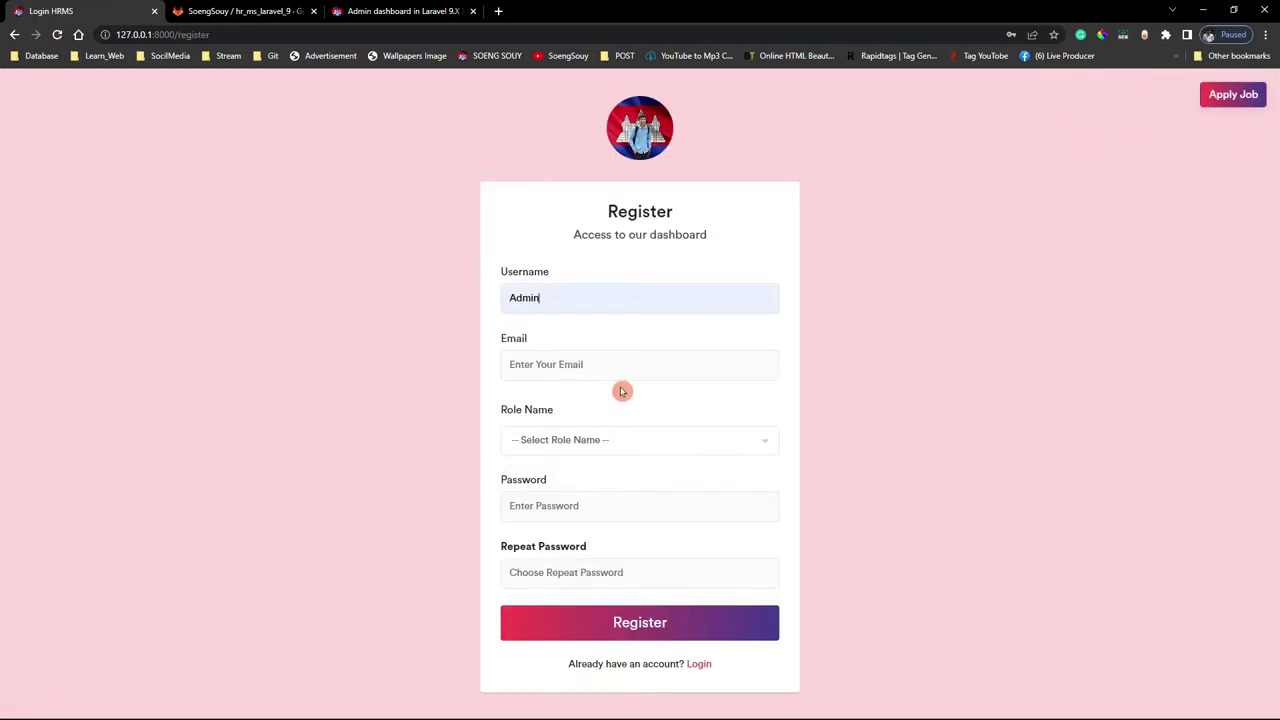
click(603, 370)
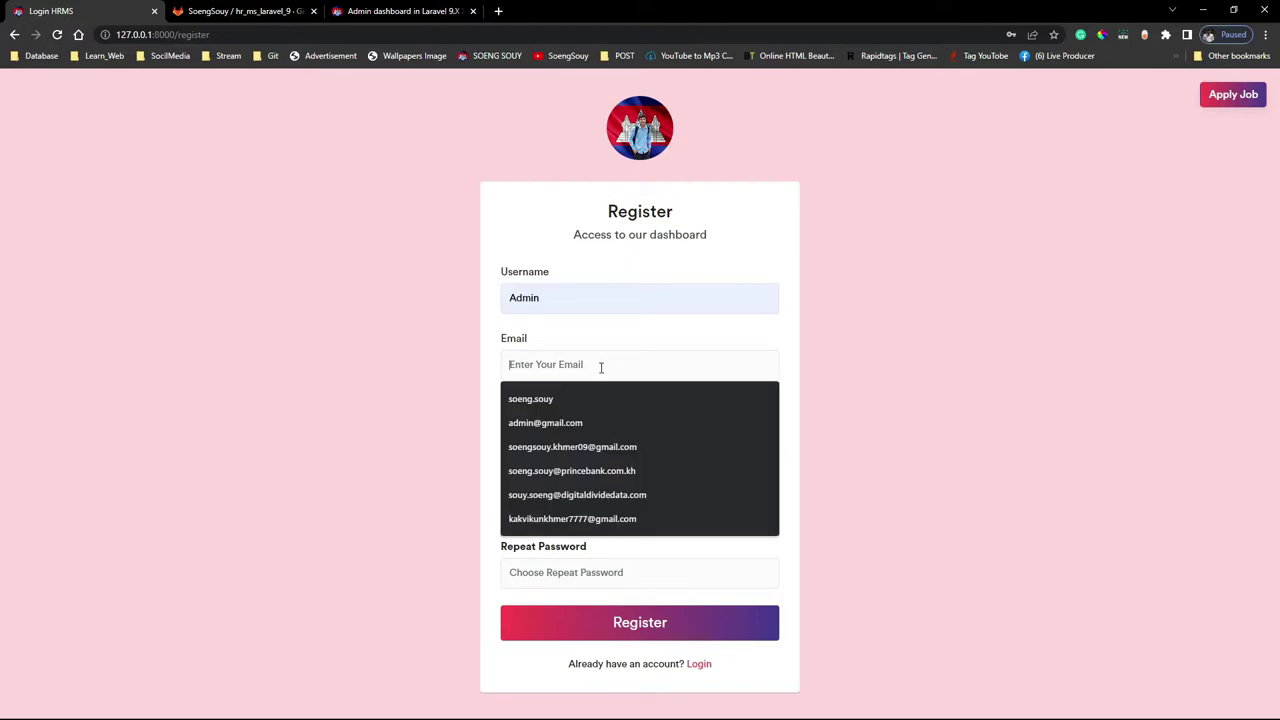
click(586, 420)
click(600, 440)
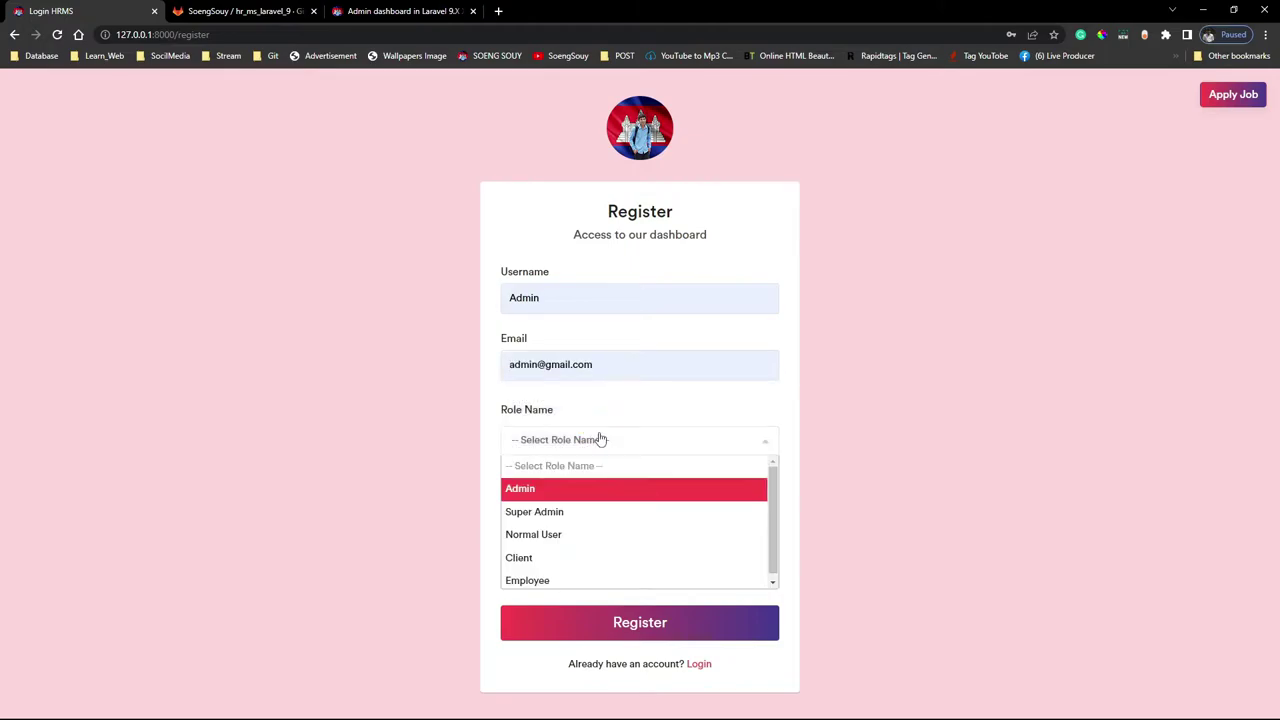
click(587, 492)
Enter and repeat the account password, then submit the registration
click(585, 512)
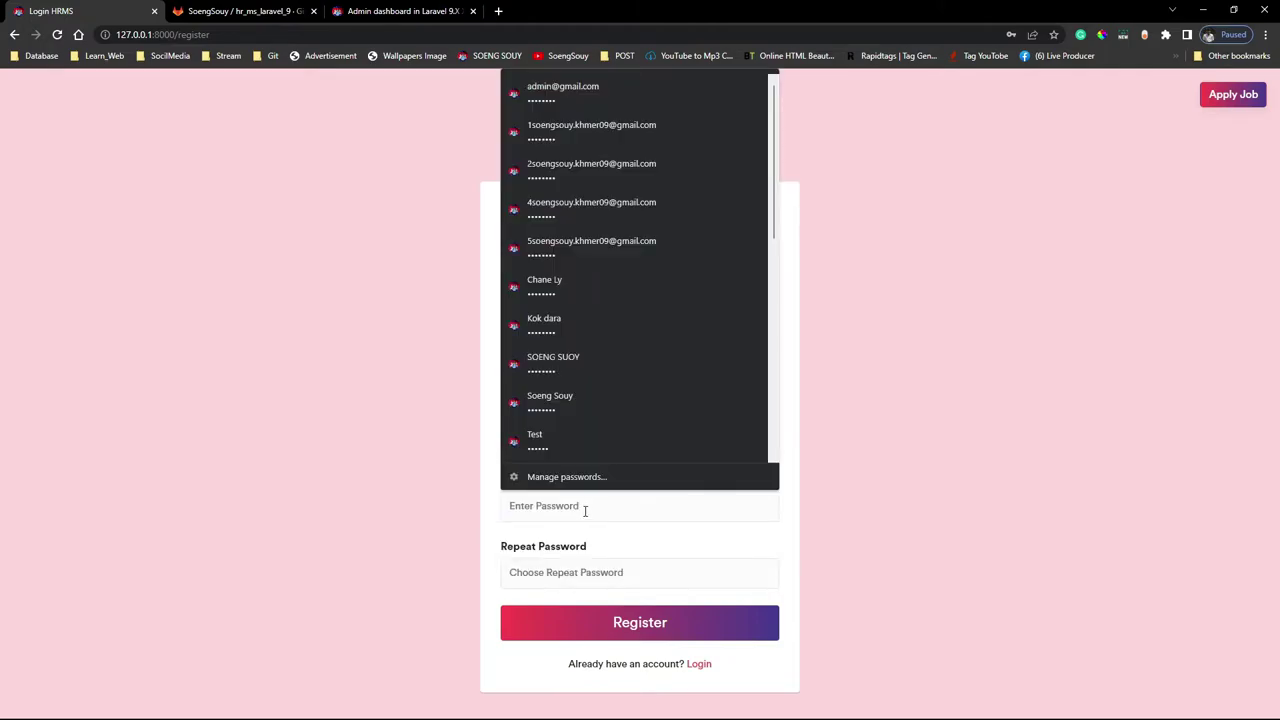
text(12)
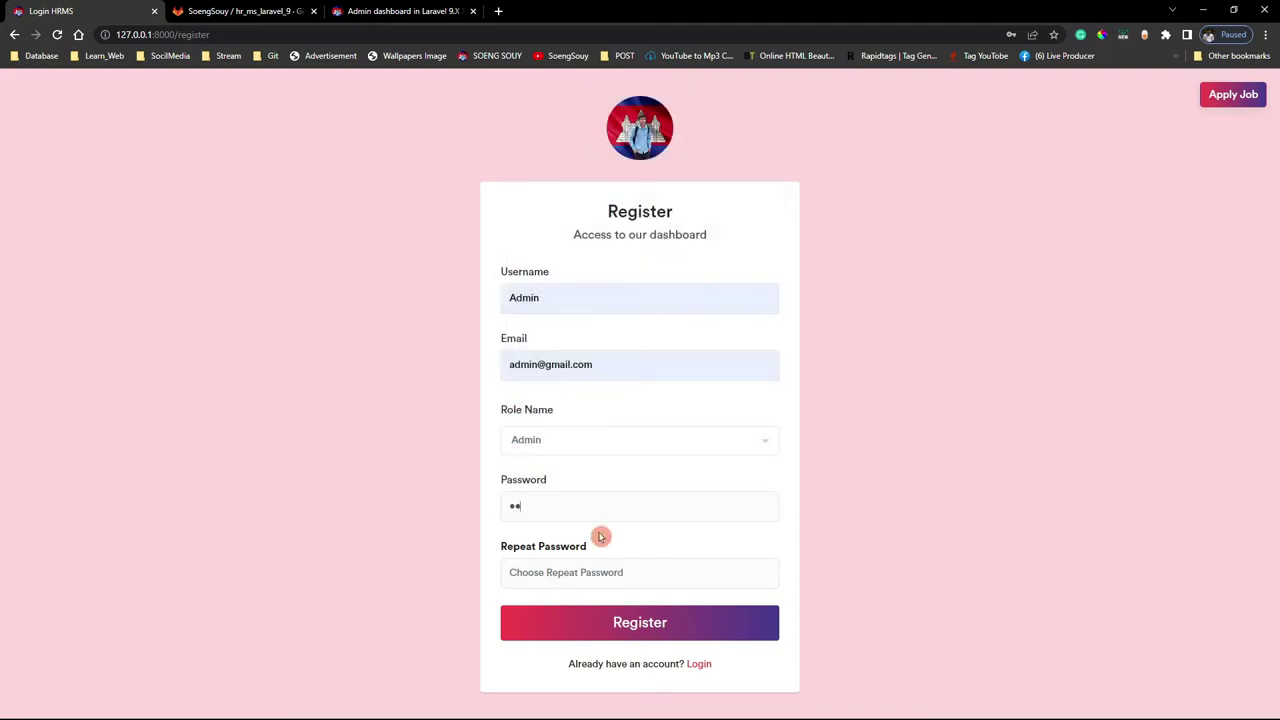
click(594, 576)
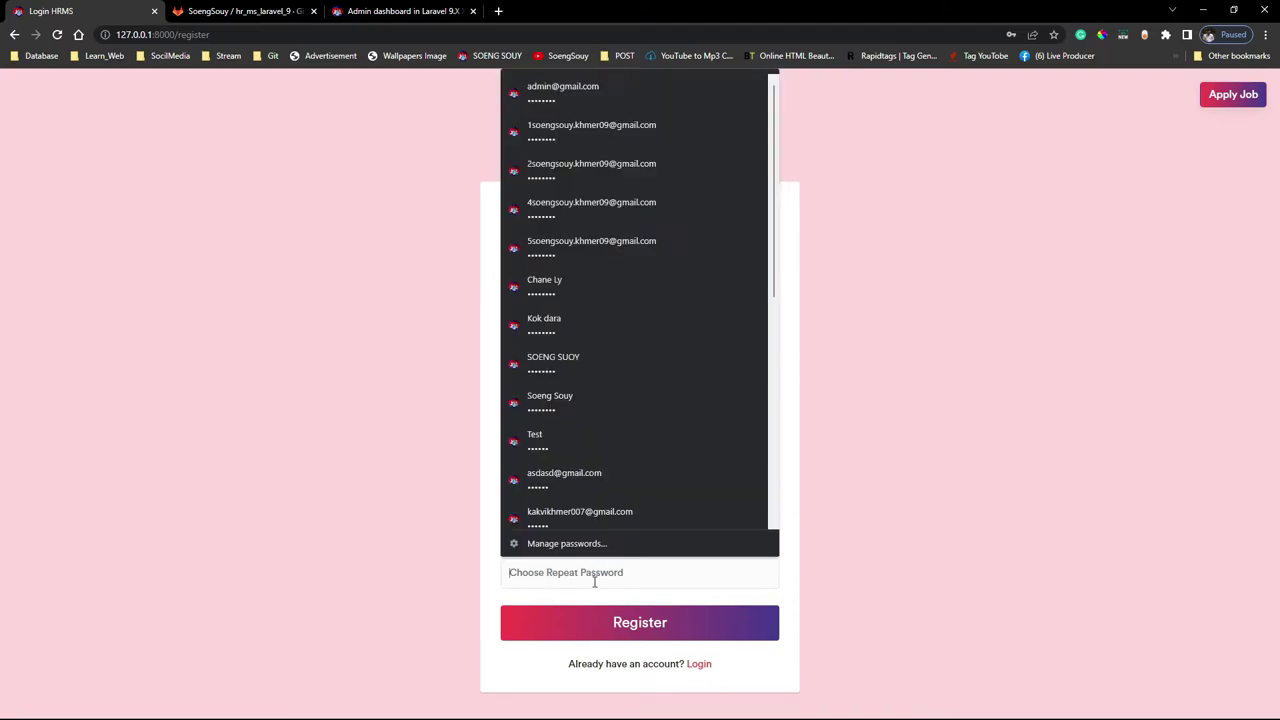
text(12)
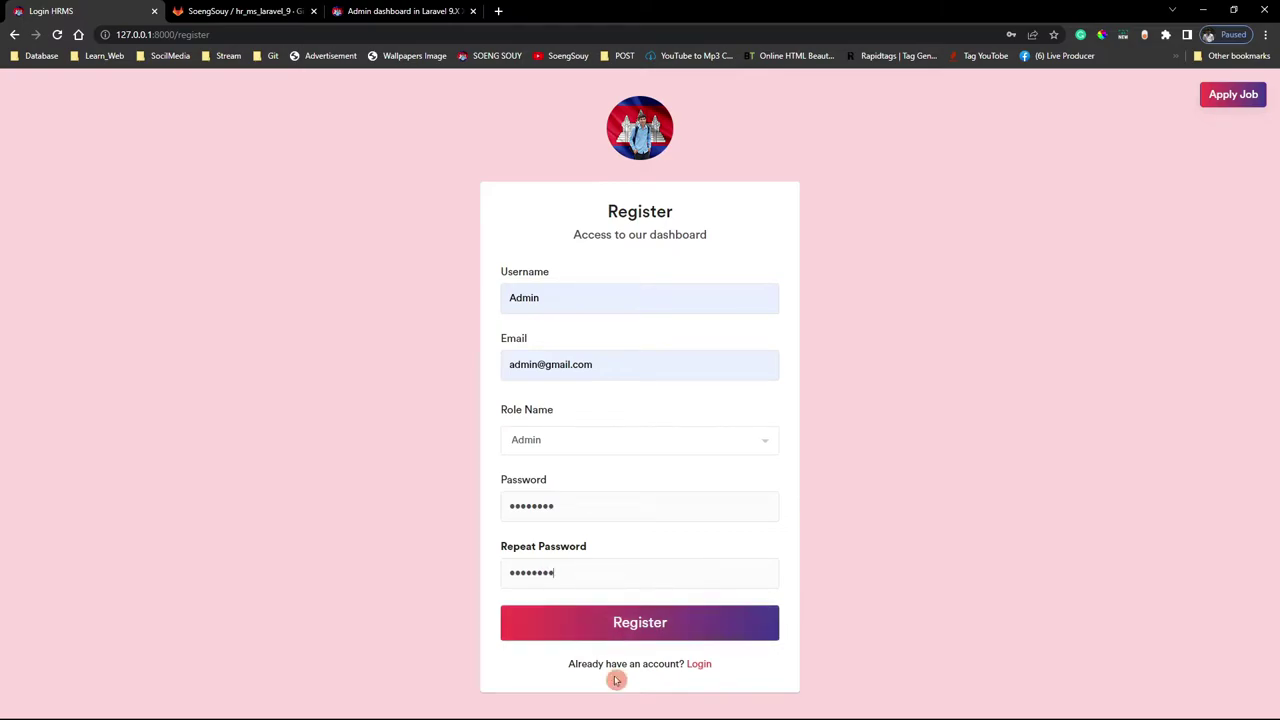
click(597, 593)
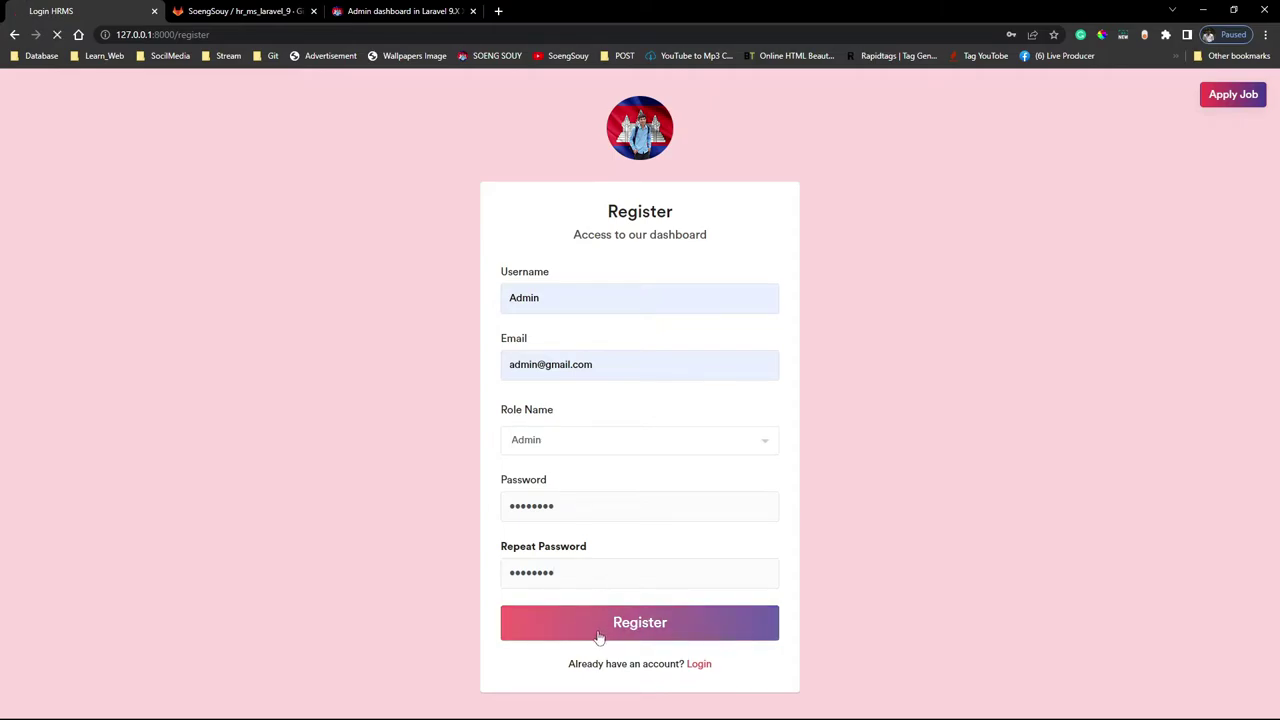
click(598, 636)
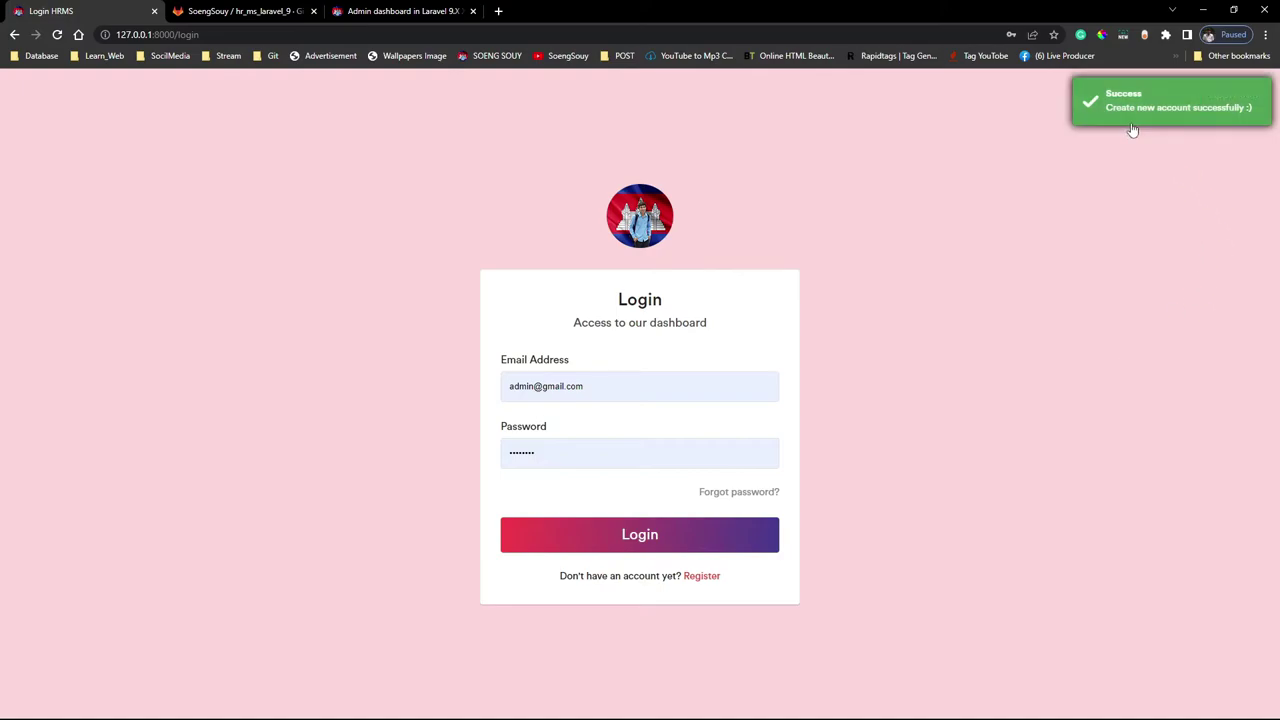
After logging in, open My Profile from the Admin account menu in the header
drag(1106, 107, 1084, 327)
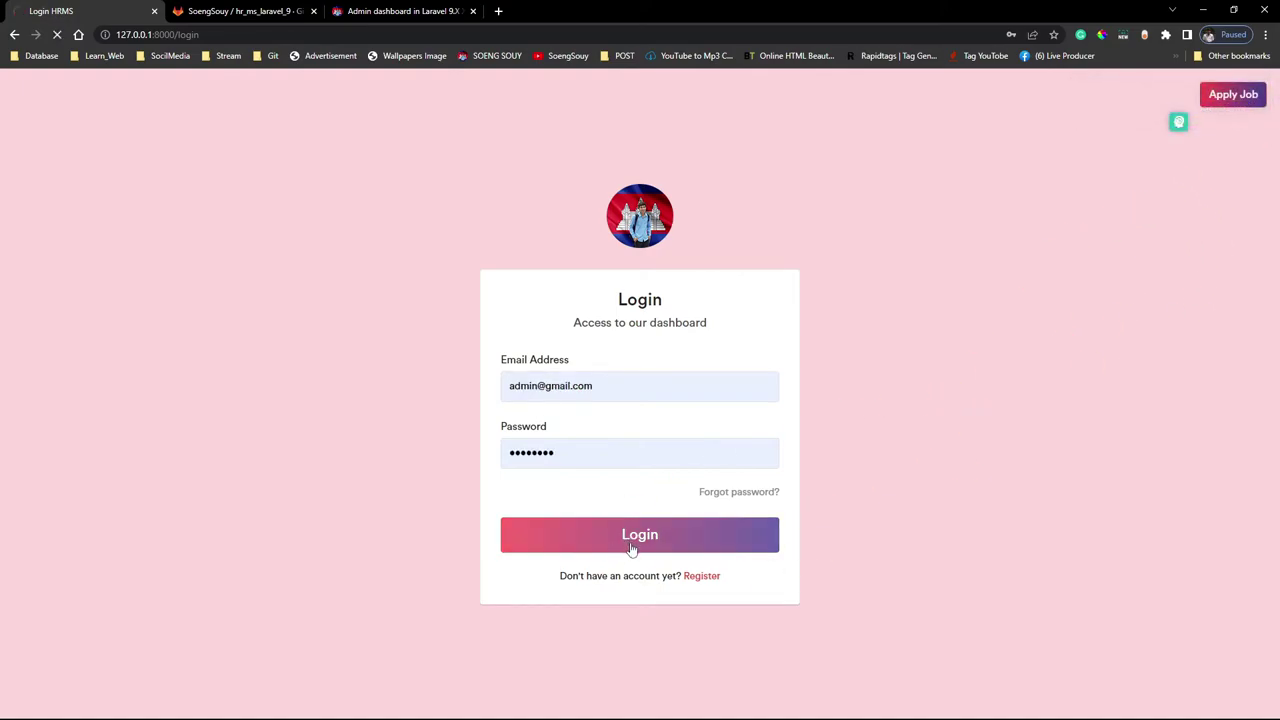
scroll(999, 538, down, 3)
scroll(999, 538, down, 4)
scroll(1000, 586, up, 7)
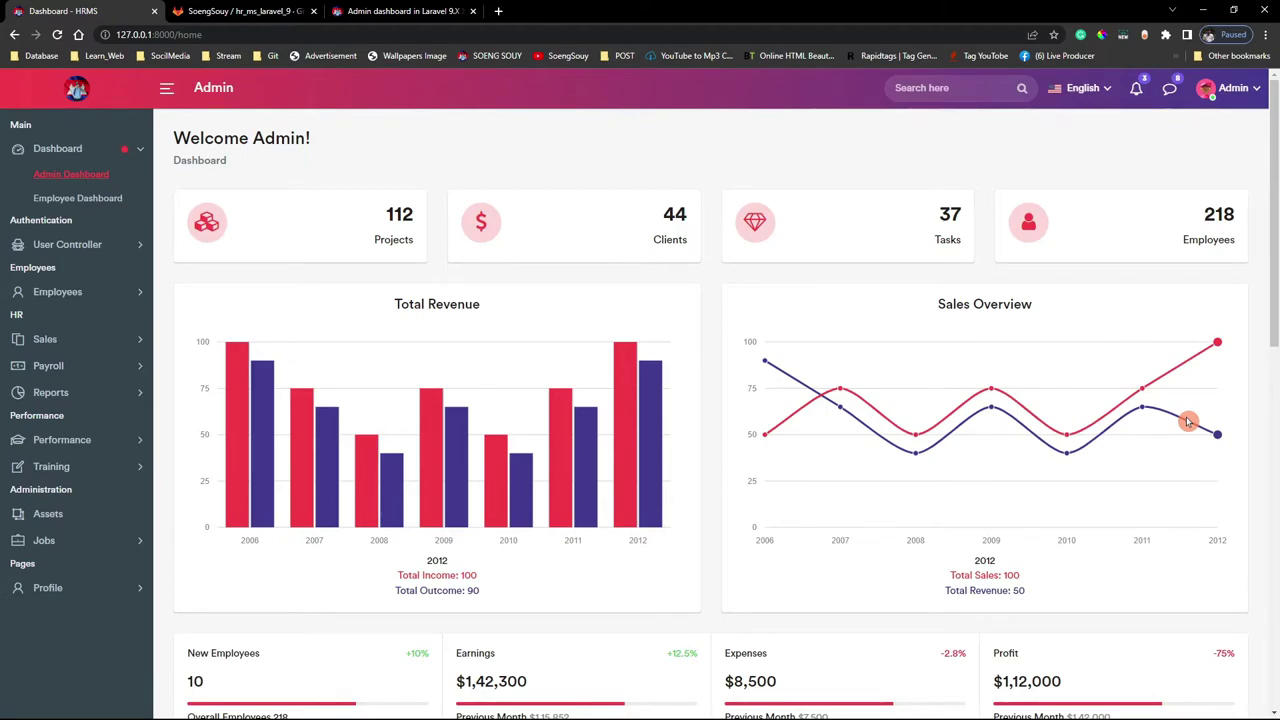
click(1233, 88)
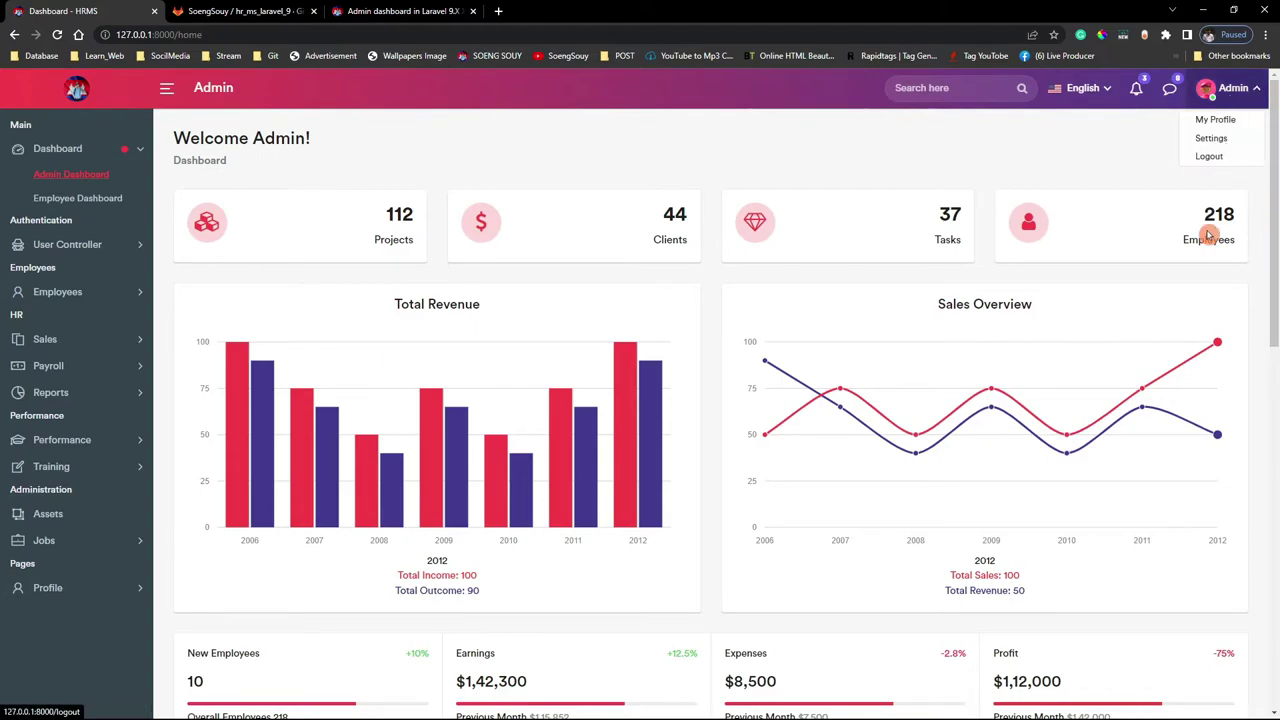
click(1220, 118)
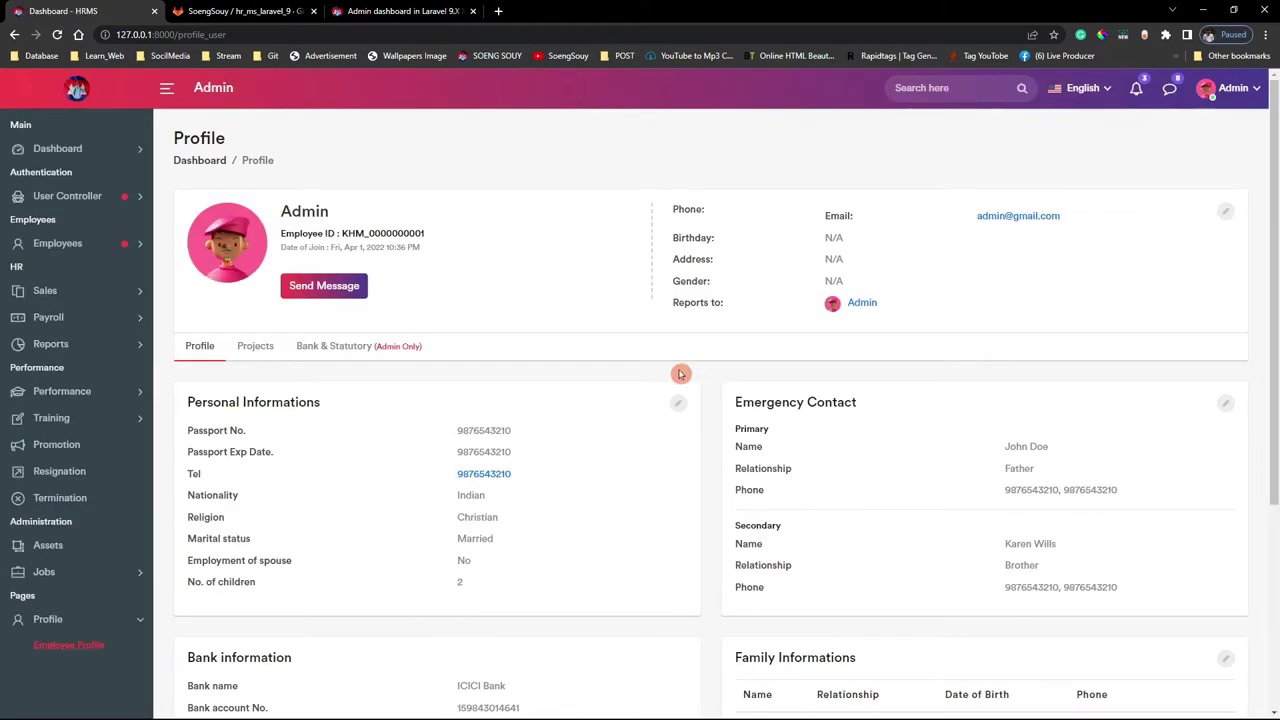
Edit the profile with birth date 06 April 2022, gender Male and the saved address
click(1225, 210)
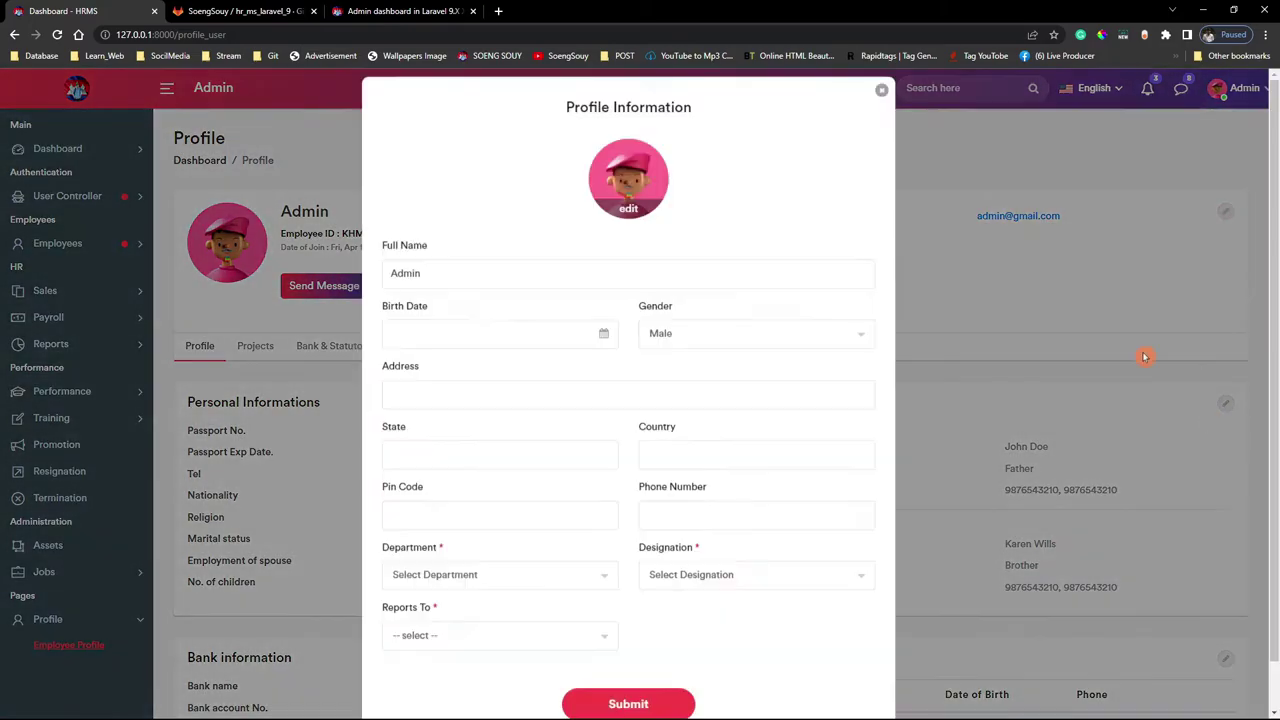
click(456, 344)
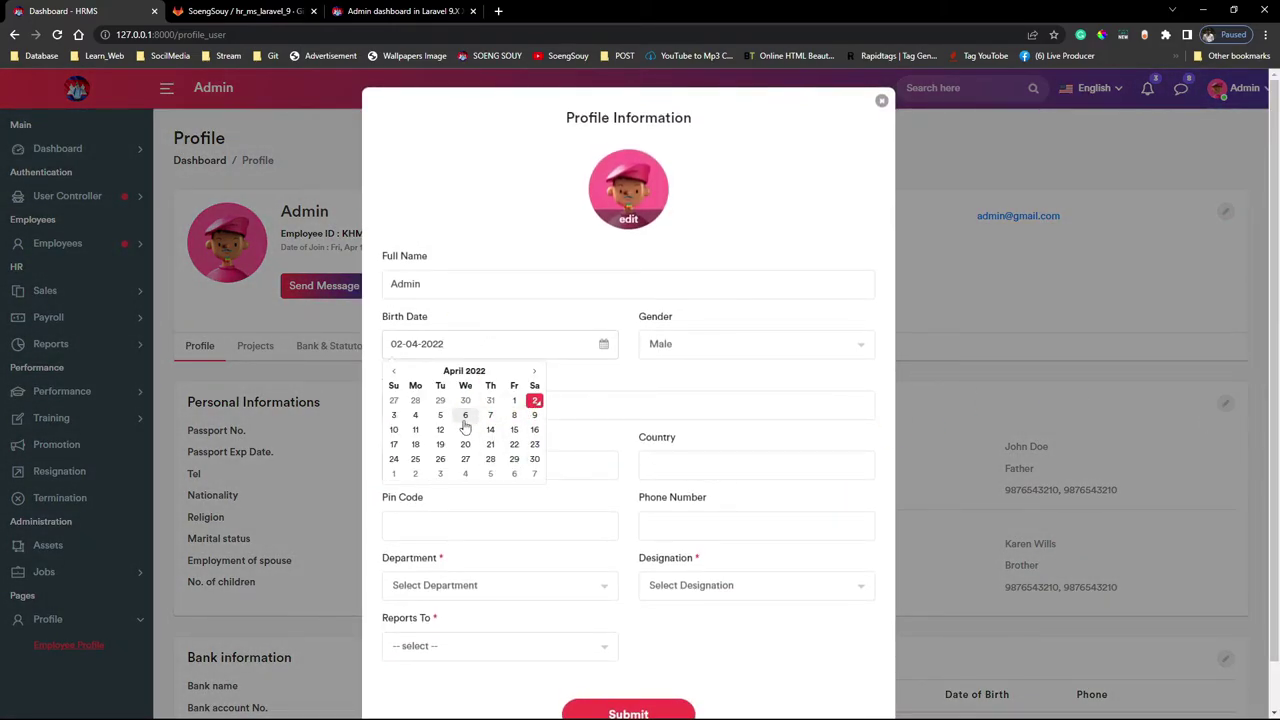
click(465, 415)
click(748, 352)
click(748, 356)
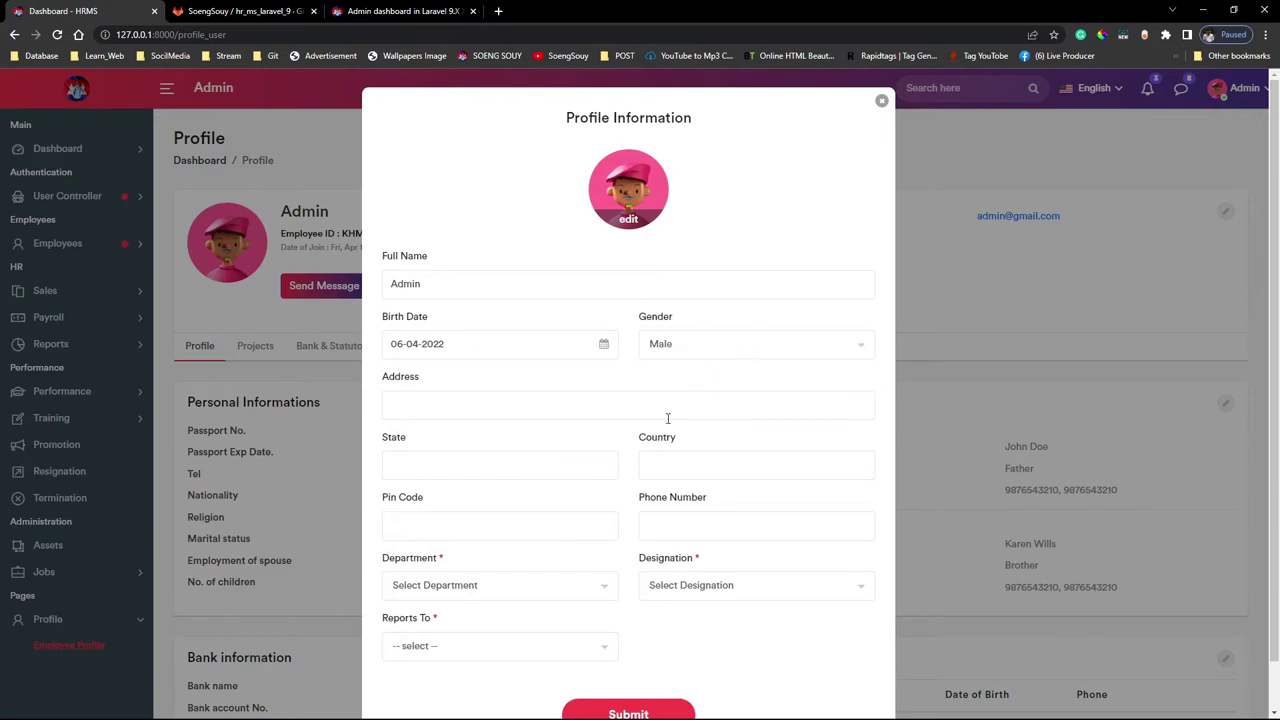
click(455, 406)
click(488, 448)
Set the state to 400, country to Cambodia, and fill in the phone number
click(496, 475)
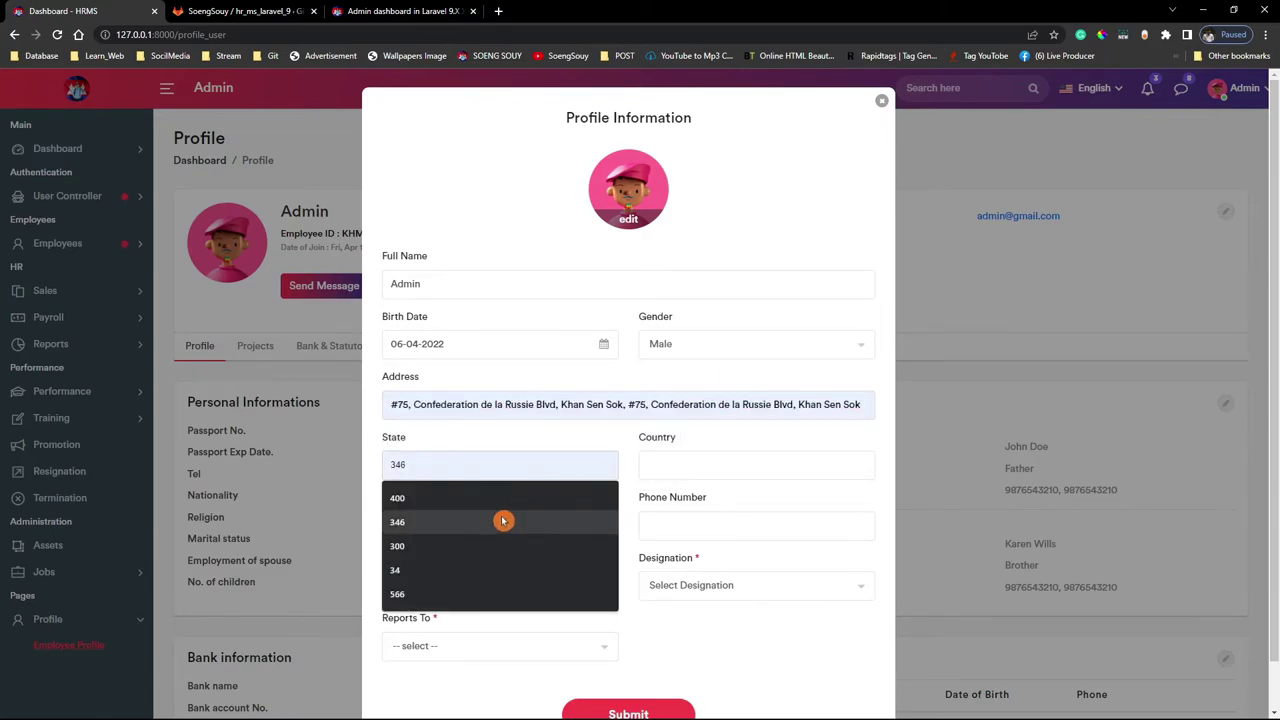
click(484, 505)
click(724, 476)
click(700, 503)
scroll(657, 552, down, 1)
click(657, 476)
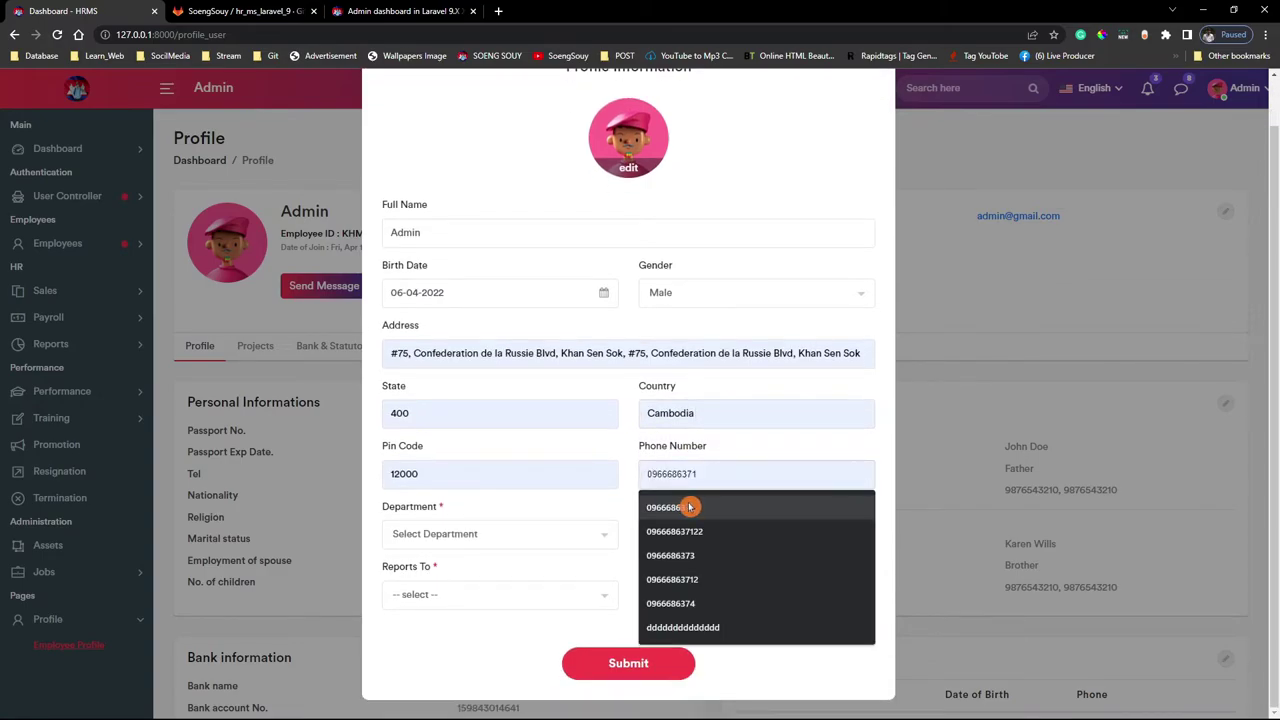
click(686, 506)
Choose IT Management department, Web Designer designation, reports to Admin, and submit the profile
click(517, 548)
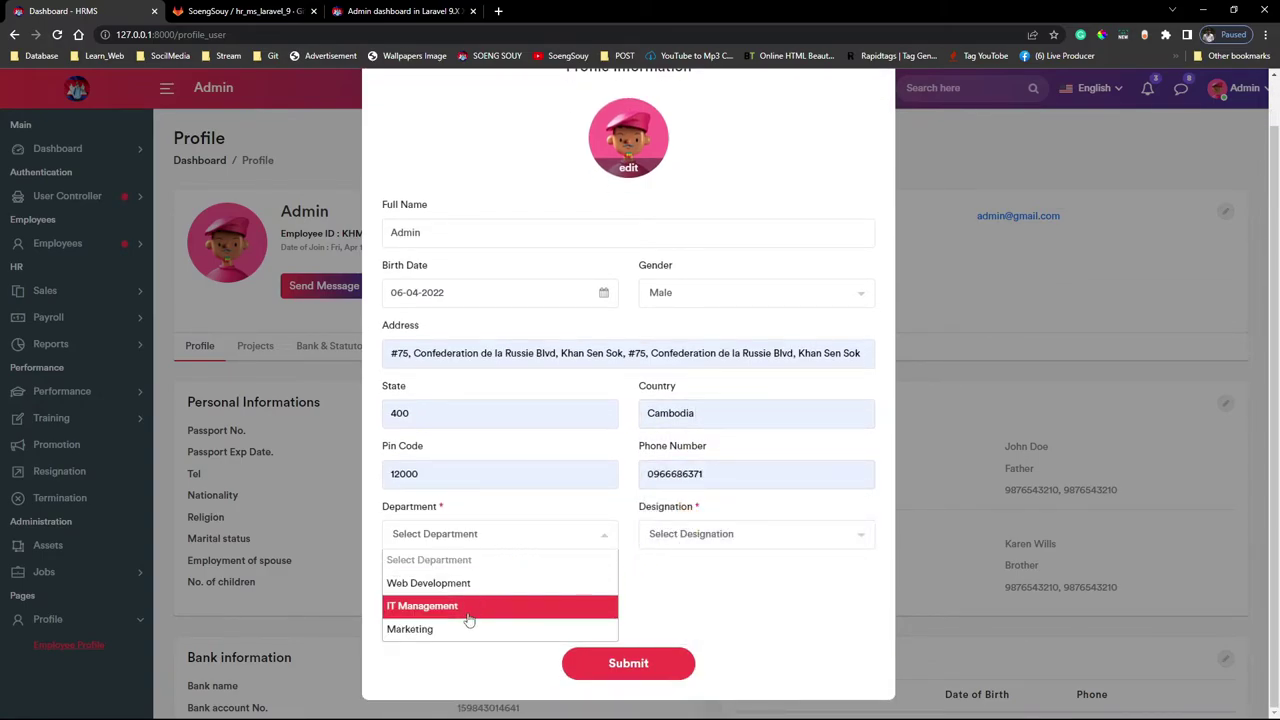
click(466, 608)
click(645, 545)
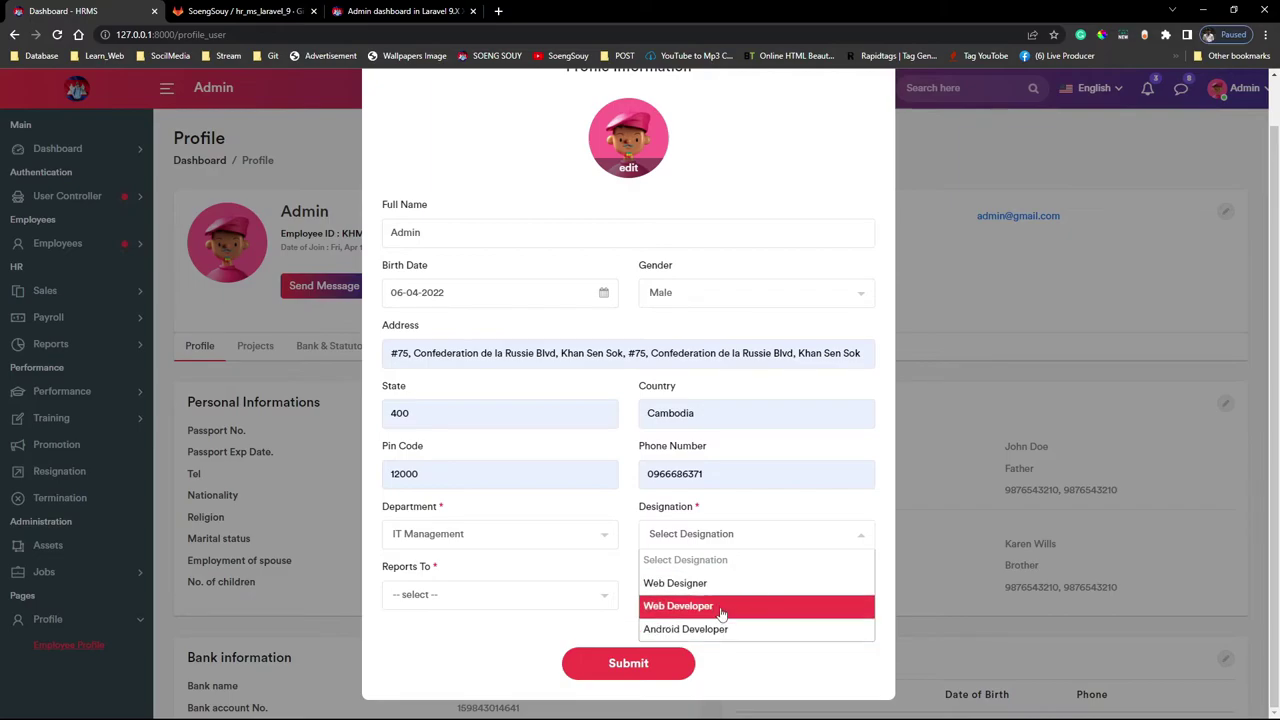
click(703, 585)
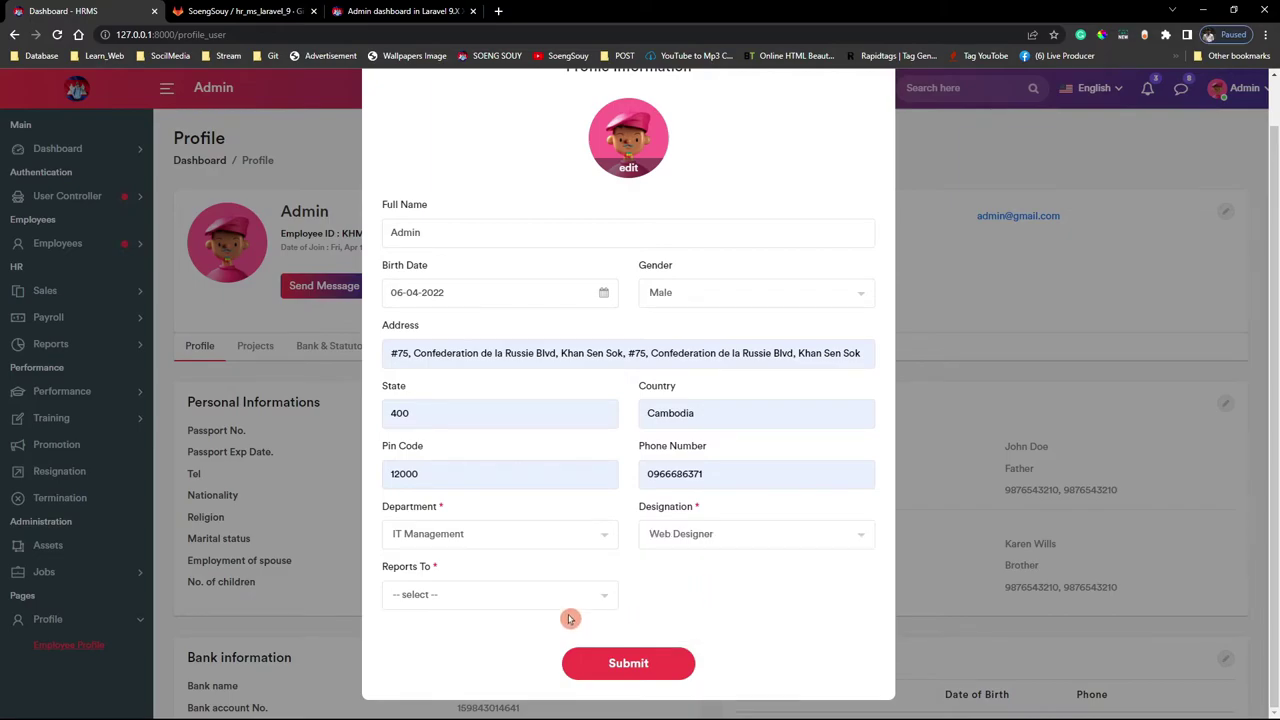
click(465, 604)
click(440, 646)
click(628, 664)
scroll(980, 400, down, 1)
scroll(966, 337, up, 1)
drag(807, 236, 1001, 324)
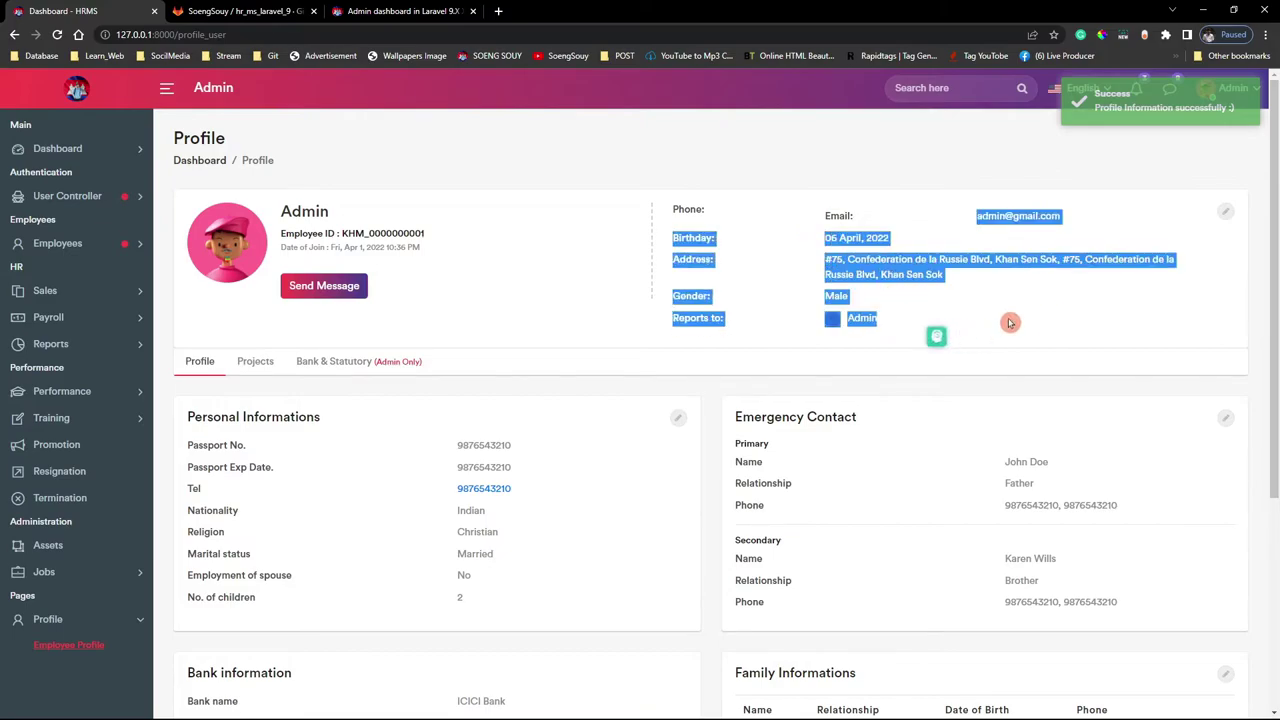
Go to User Controller > All User and edit the Admin user's record
click(1001, 324)
click(255, 362)
click(341, 366)
click(205, 364)
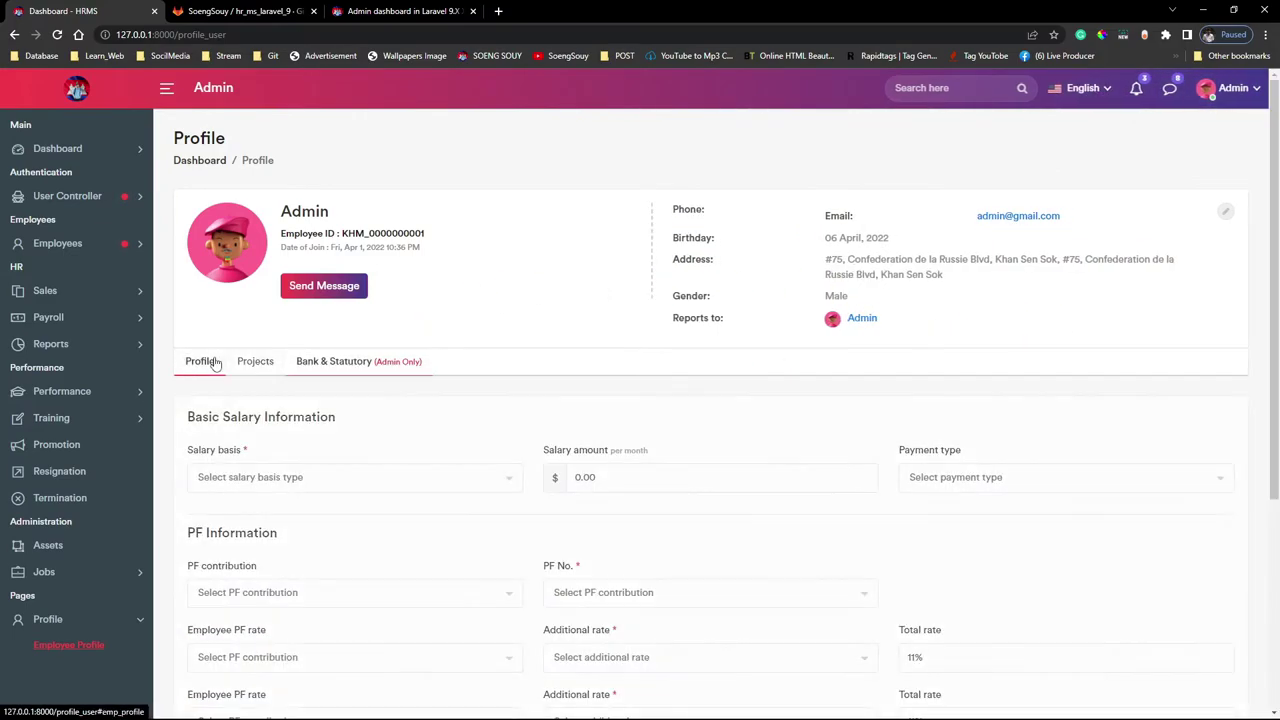
click(64, 199)
click(50, 222)
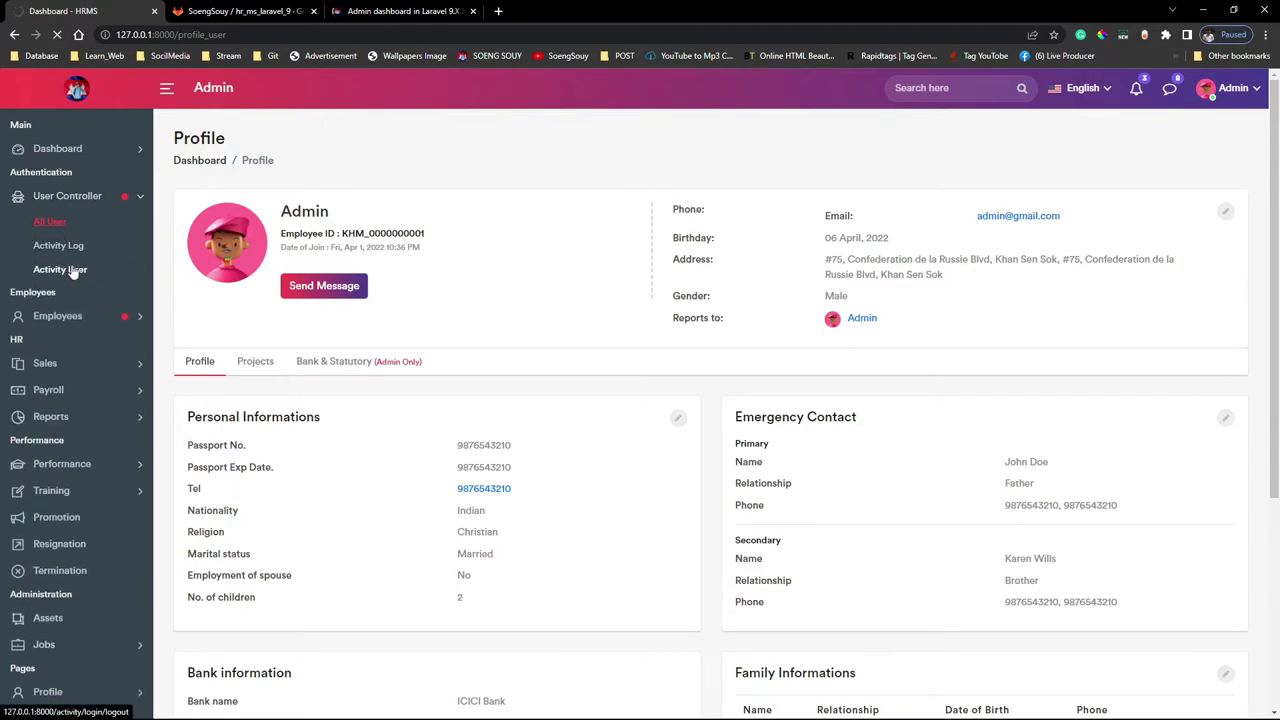
click(1240, 292)
click(1183, 251)
Set the position to Manager, fill the phone, department Web Department, status Active
click(706, 365)
scroll(720, 430, up, 2)
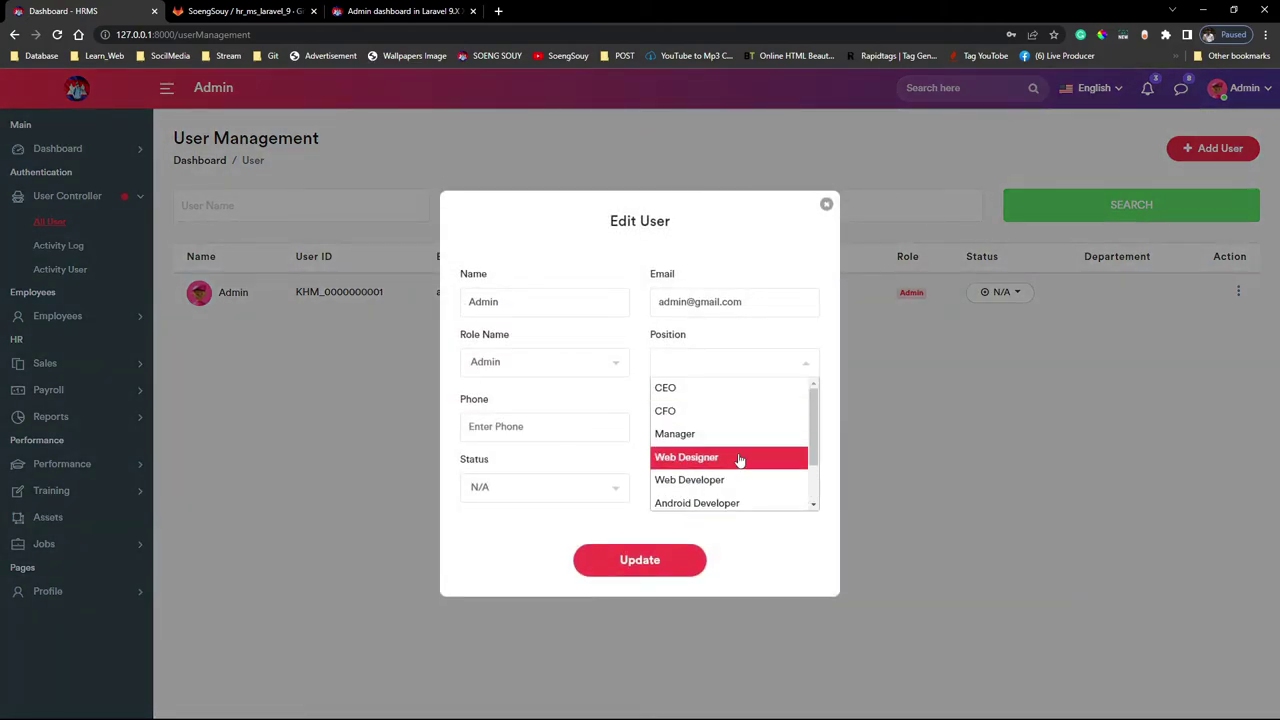
click(726, 435)
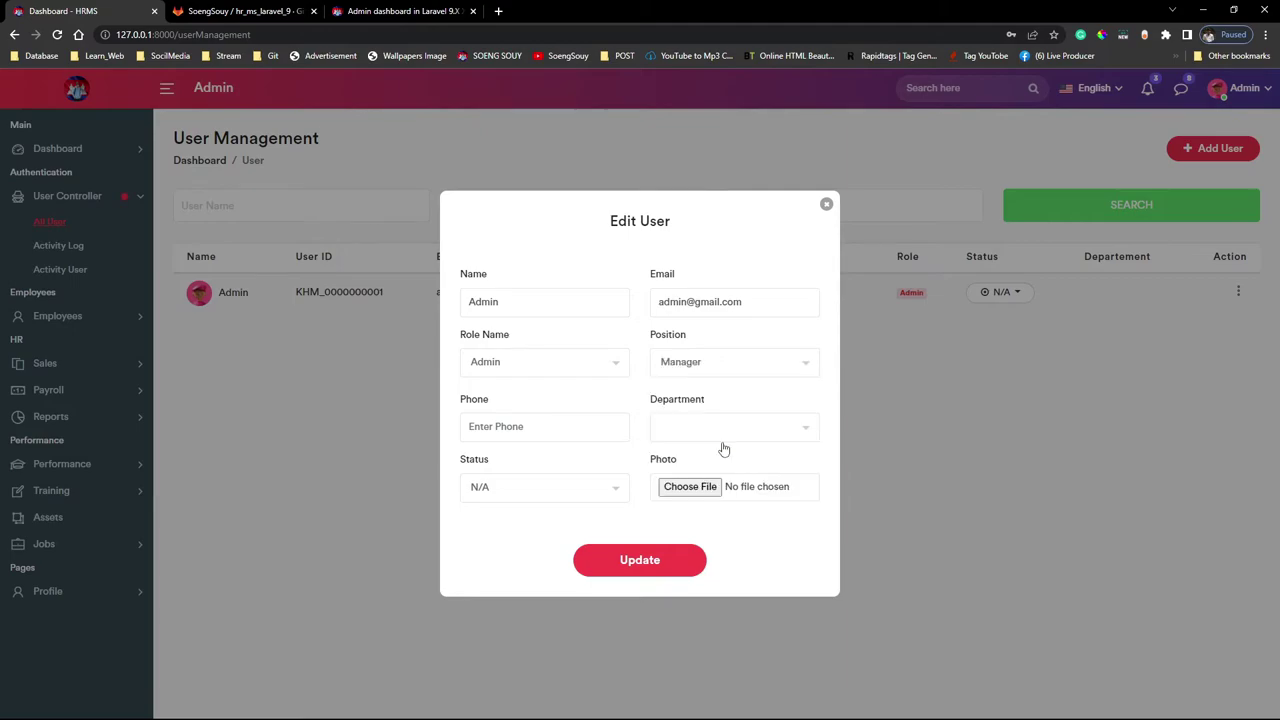
click(540, 425)
click(560, 459)
click(745, 430)
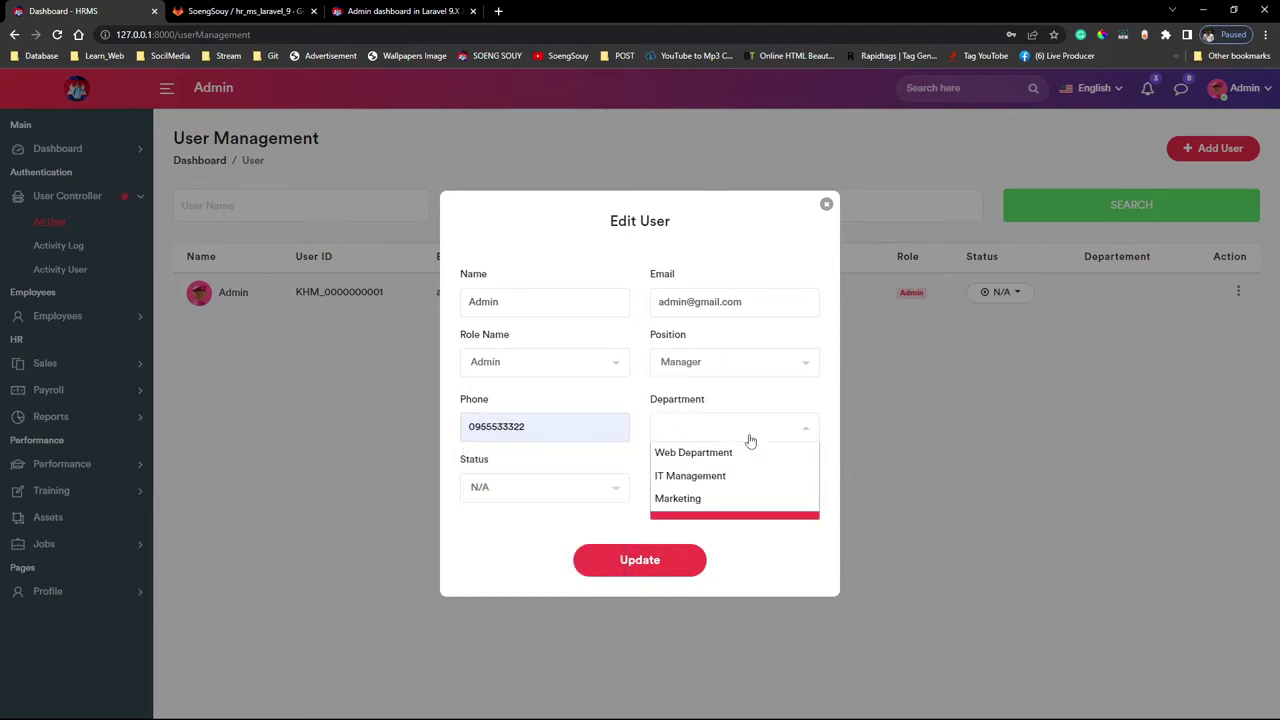
click(734, 455)
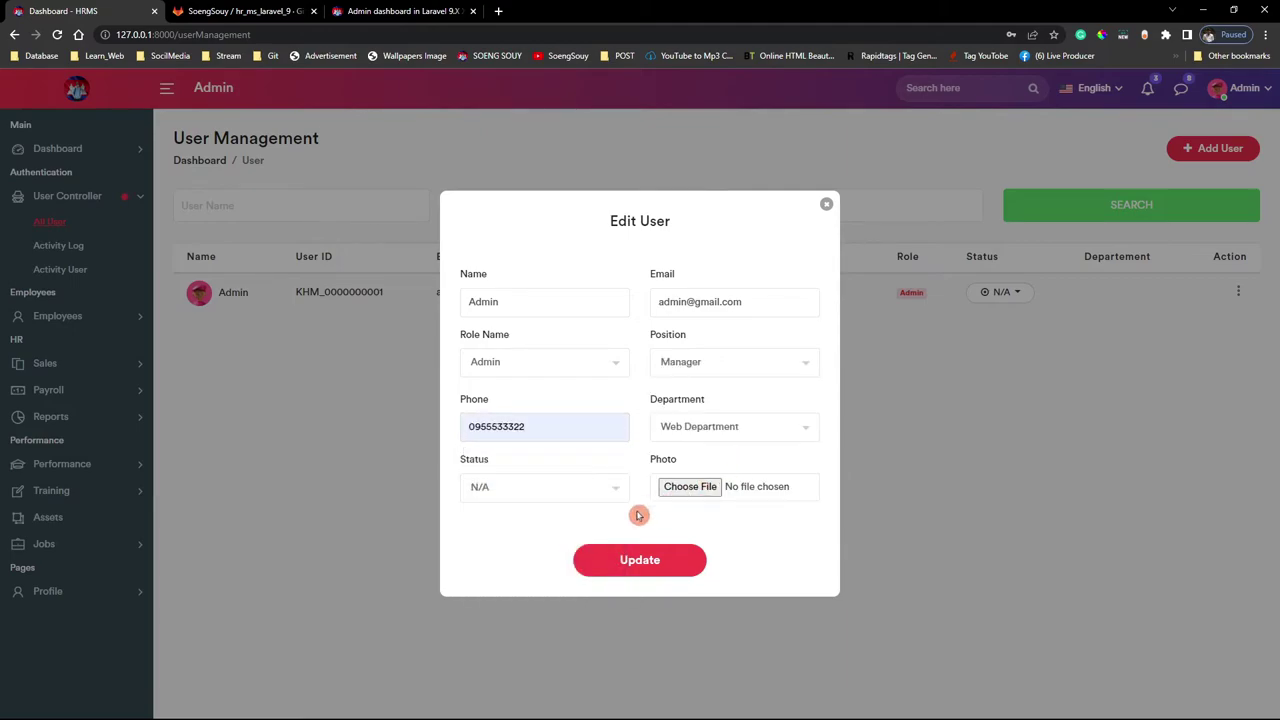
click(558, 494)
click(530, 515)
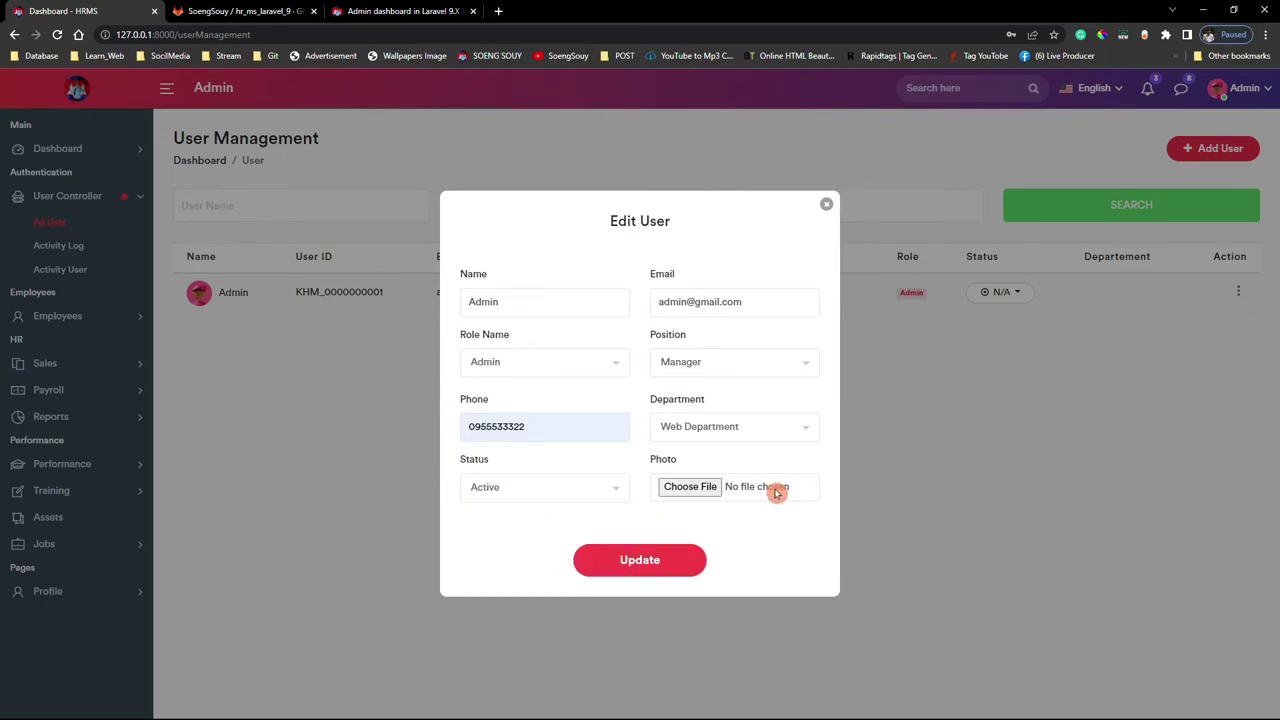
Attach the png image from the Desktop as the photo and update the user
click(677, 487)
click(70, 167)
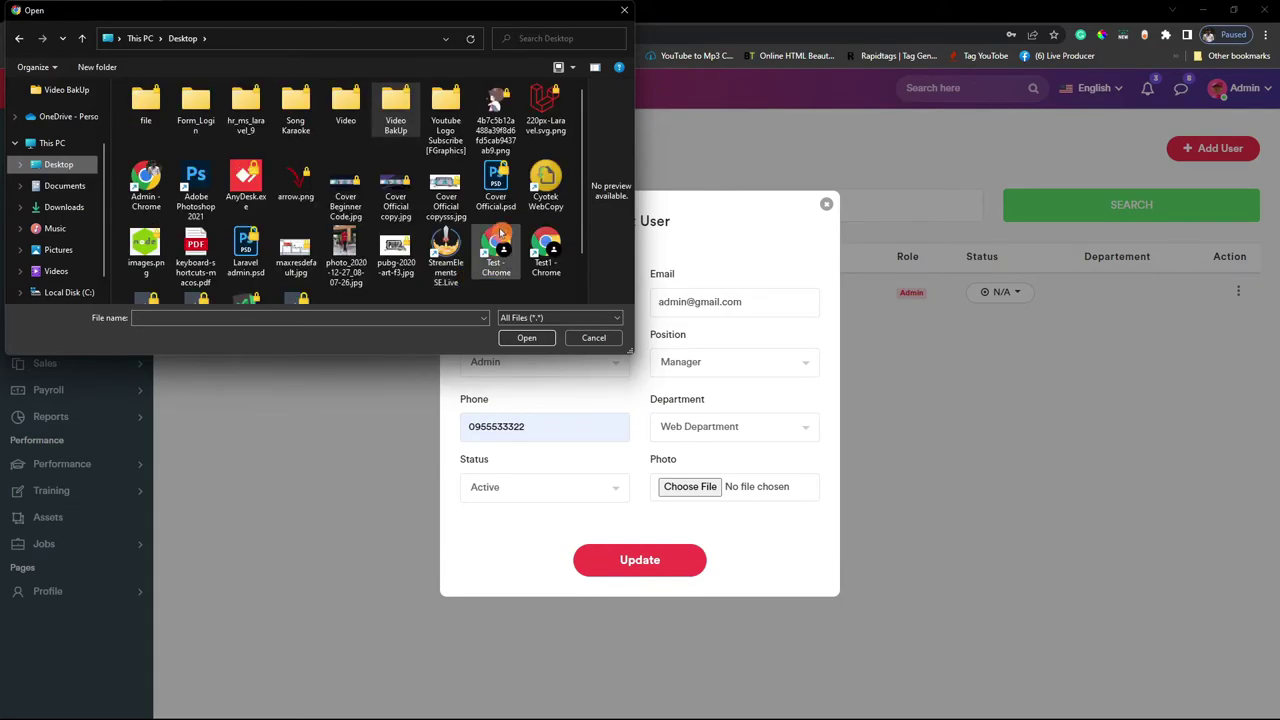
double_click(496, 125)
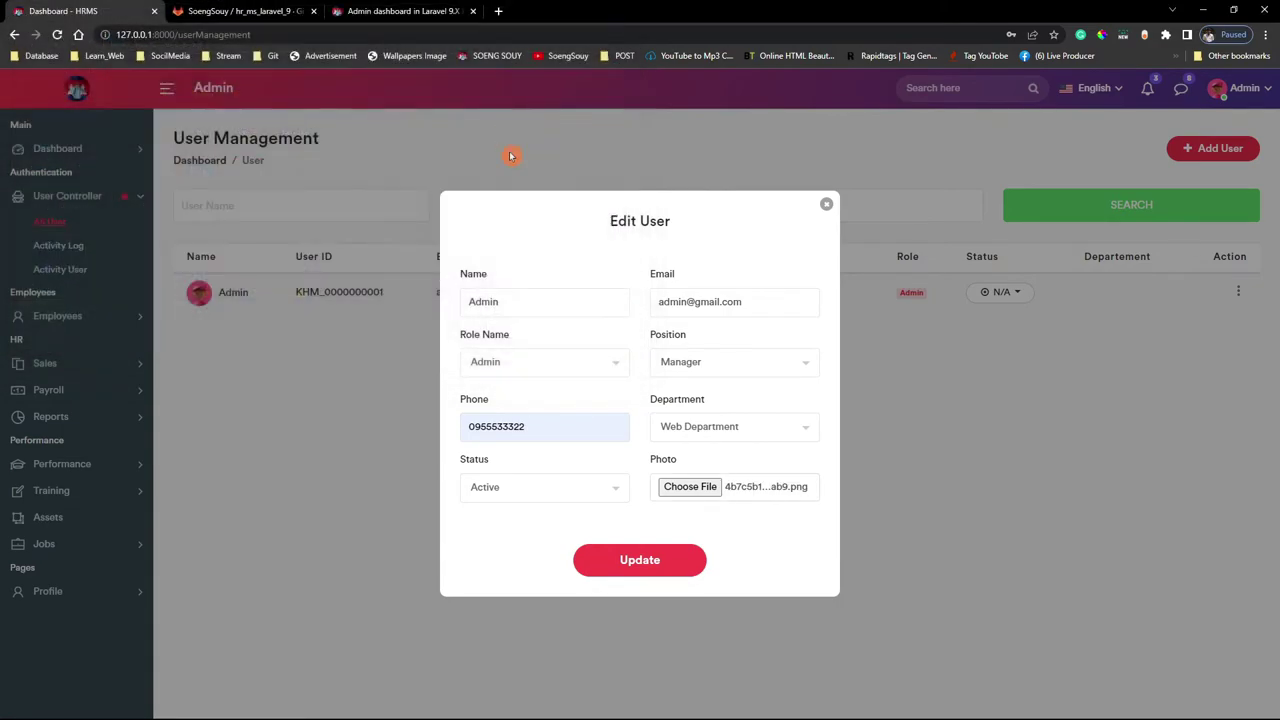
click(637, 563)
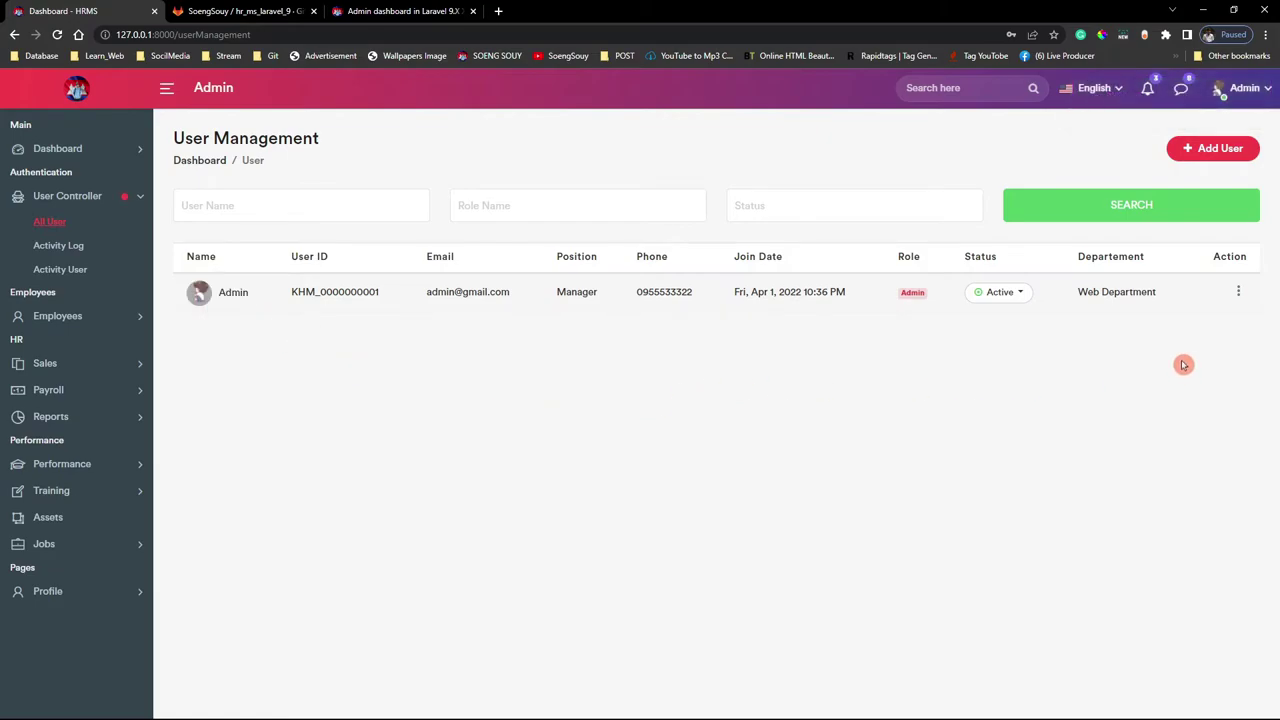
Return to the Admin profile and review its name, department, Employee ID and join date
click(1232, 88)
click(1242, 122)
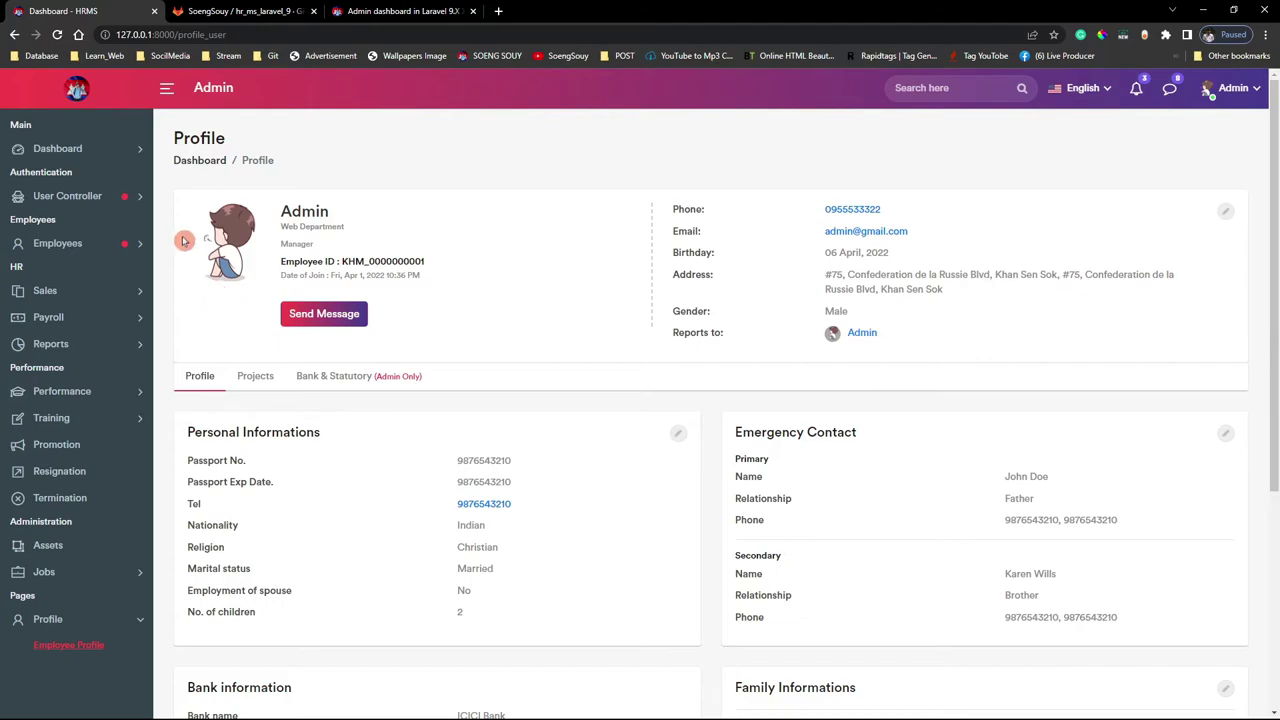
drag(240, 260, 423, 354)
click(446, 289)
drag(410, 285, 281, 279)
click(481, 259)
drag(481, 259, 478, 259)
click(477, 291)
drag(311, 244, 265, 240)
click(390, 232)
drag(395, 228, 270, 215)
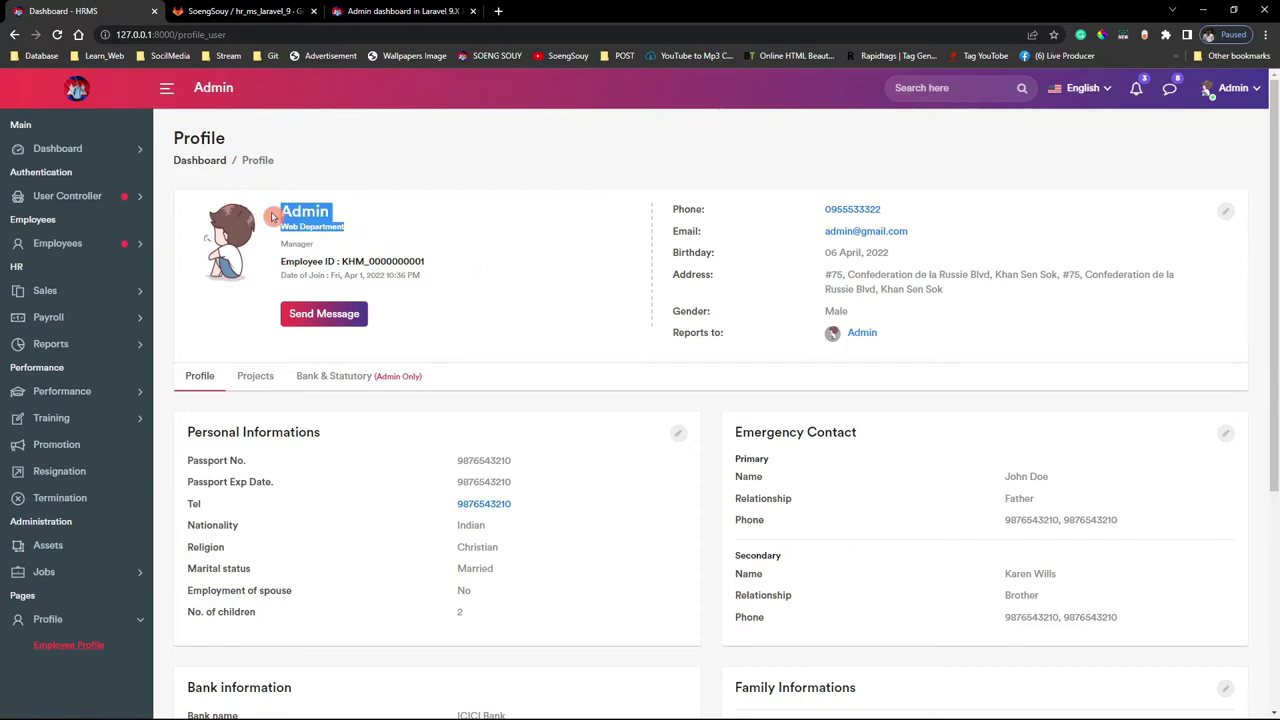
click(526, 214)
Open and close the Personal Information edit form unchanged, then go to All Employees
scroll(553, 446, down, 2)
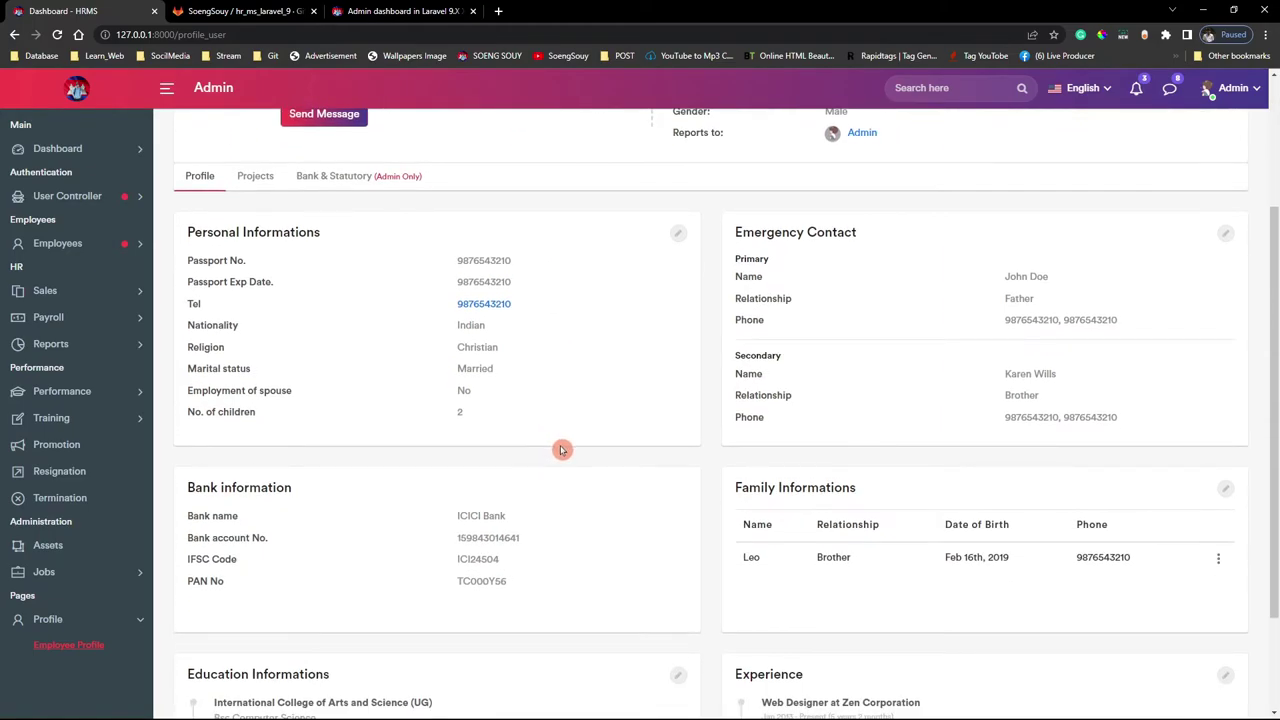
click(678, 233)
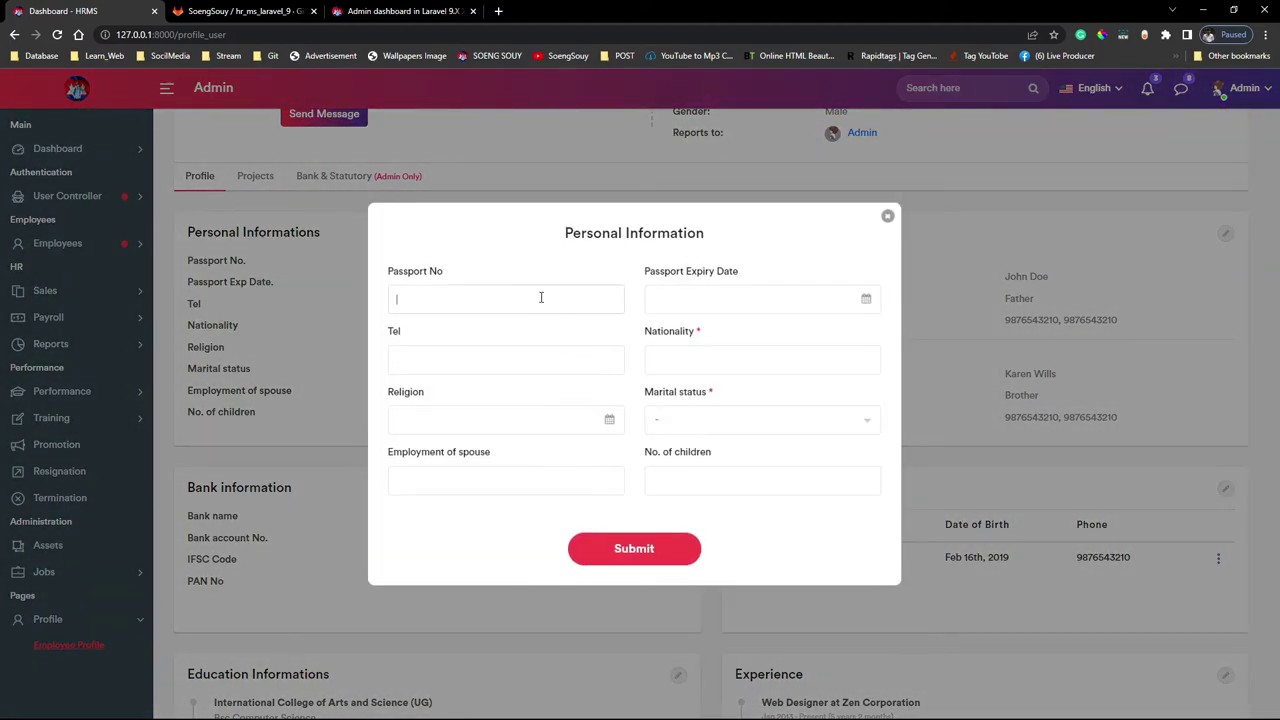
click(887, 218)
scroll(645, 550, up, 1)
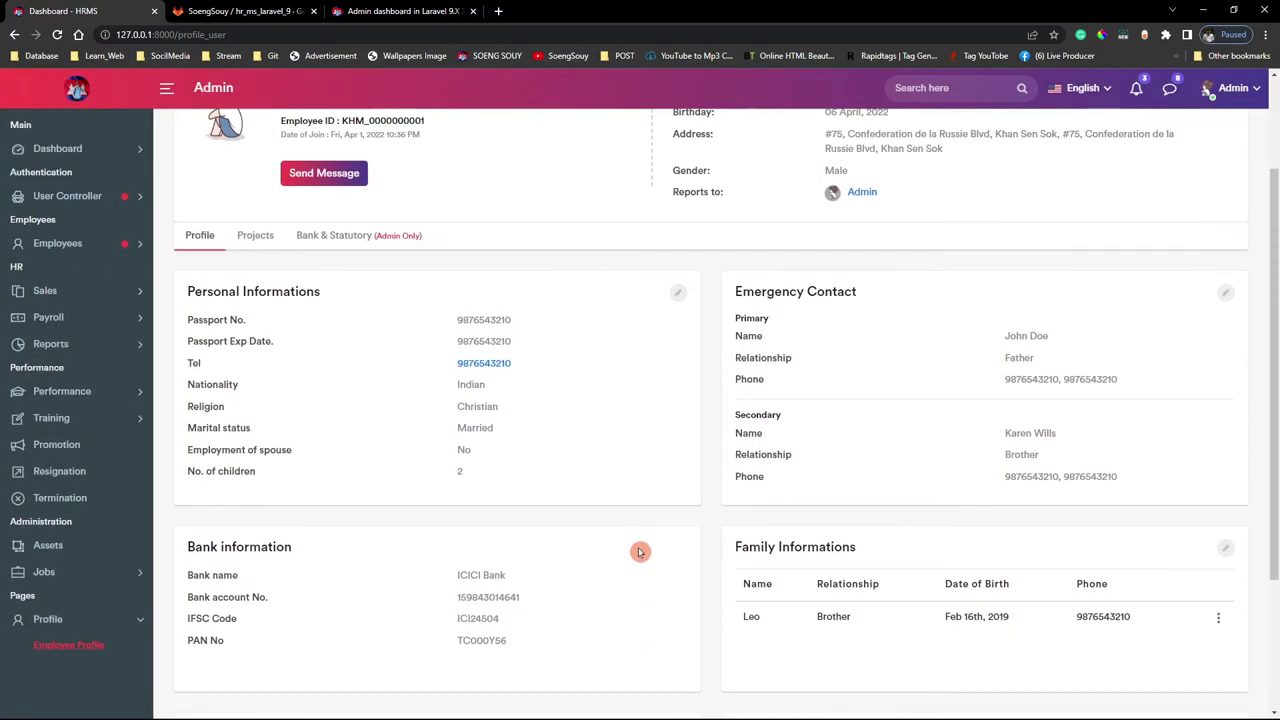
scroll(700, 690, up, 1)
scroll(720, 520, down, 2)
scroll(714, 563, up, 1)
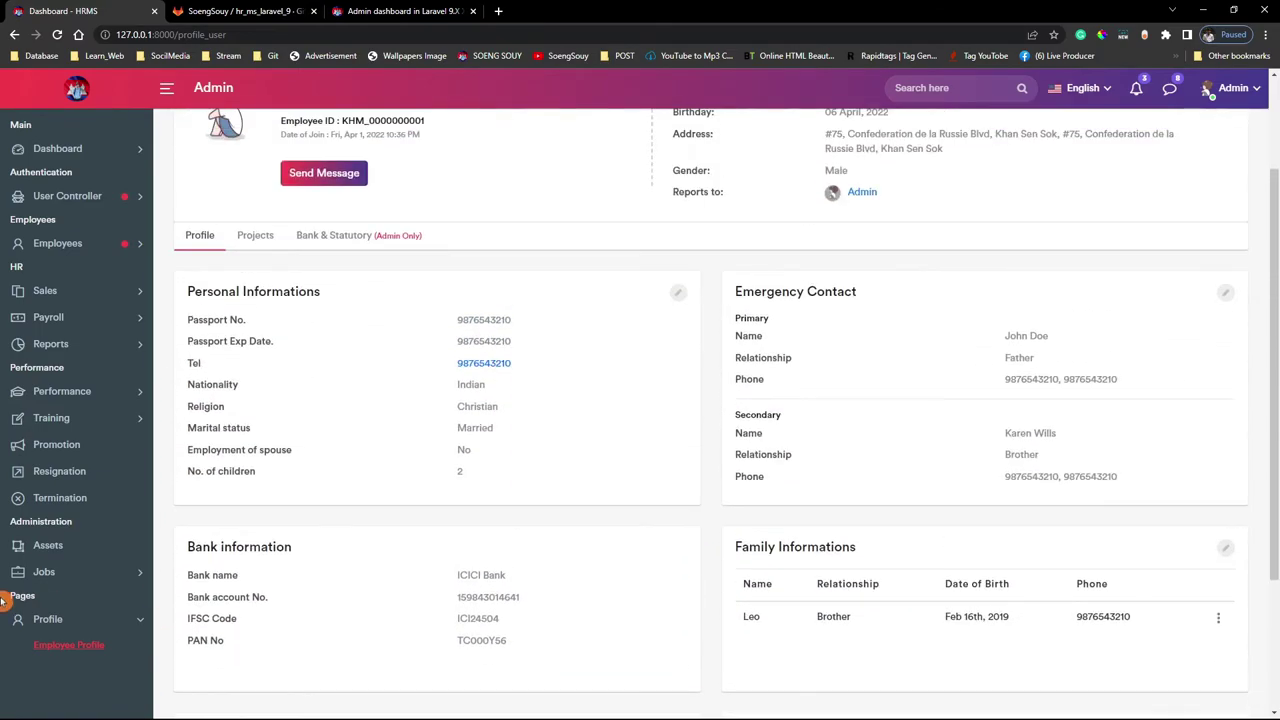
click(88, 243)
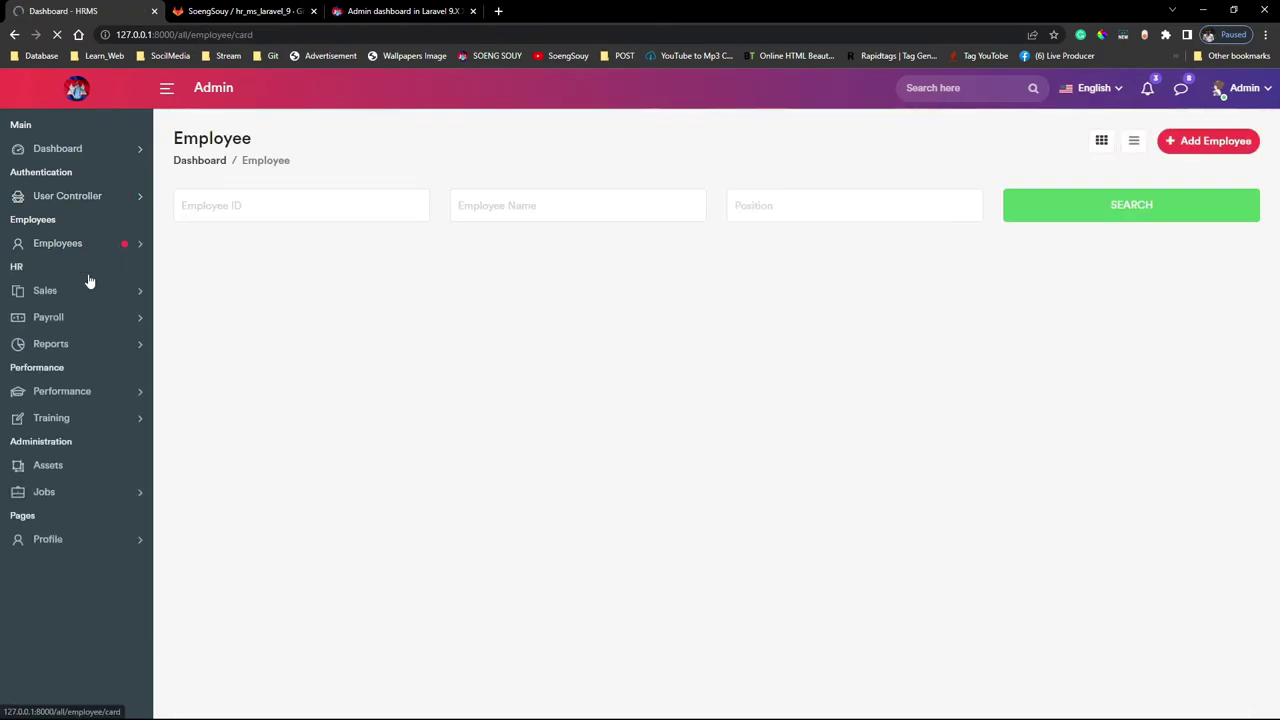
Add a new employee with full name Admin, gender Male and birth date 02-04-2022
click(883, 200)
click(1203, 156)
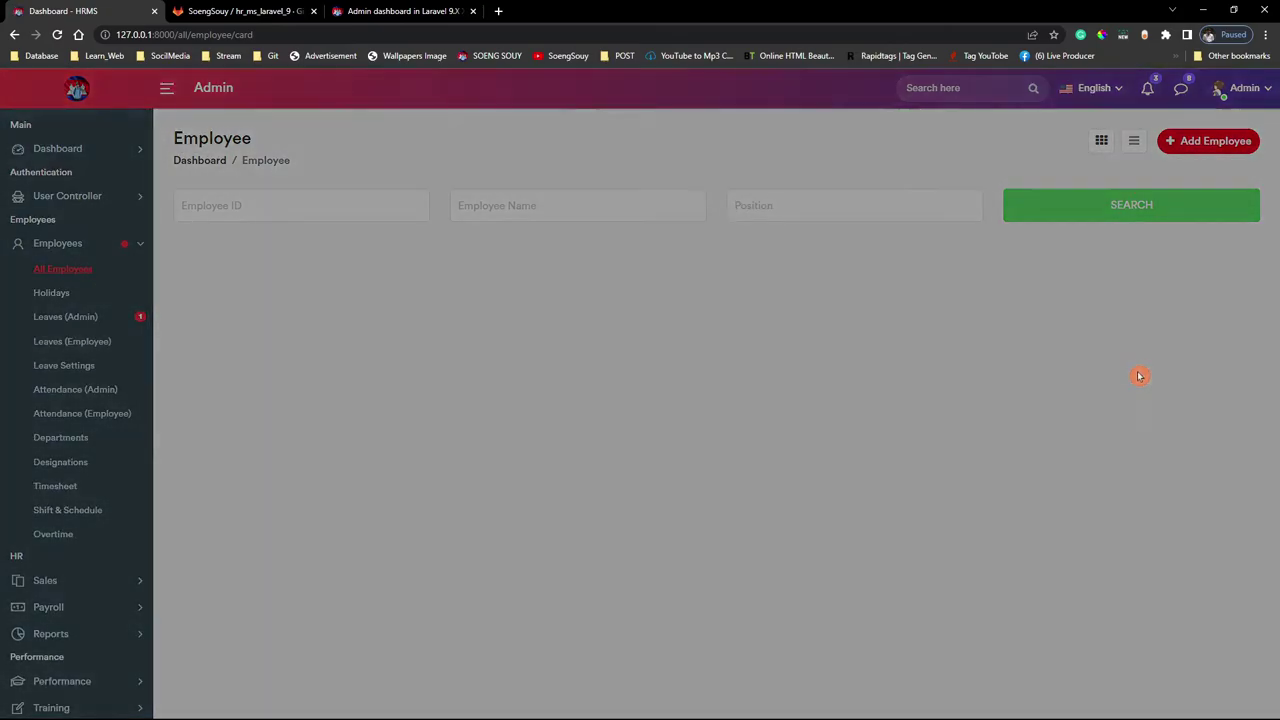
click(500, 187)
click(500, 266)
click(493, 200)
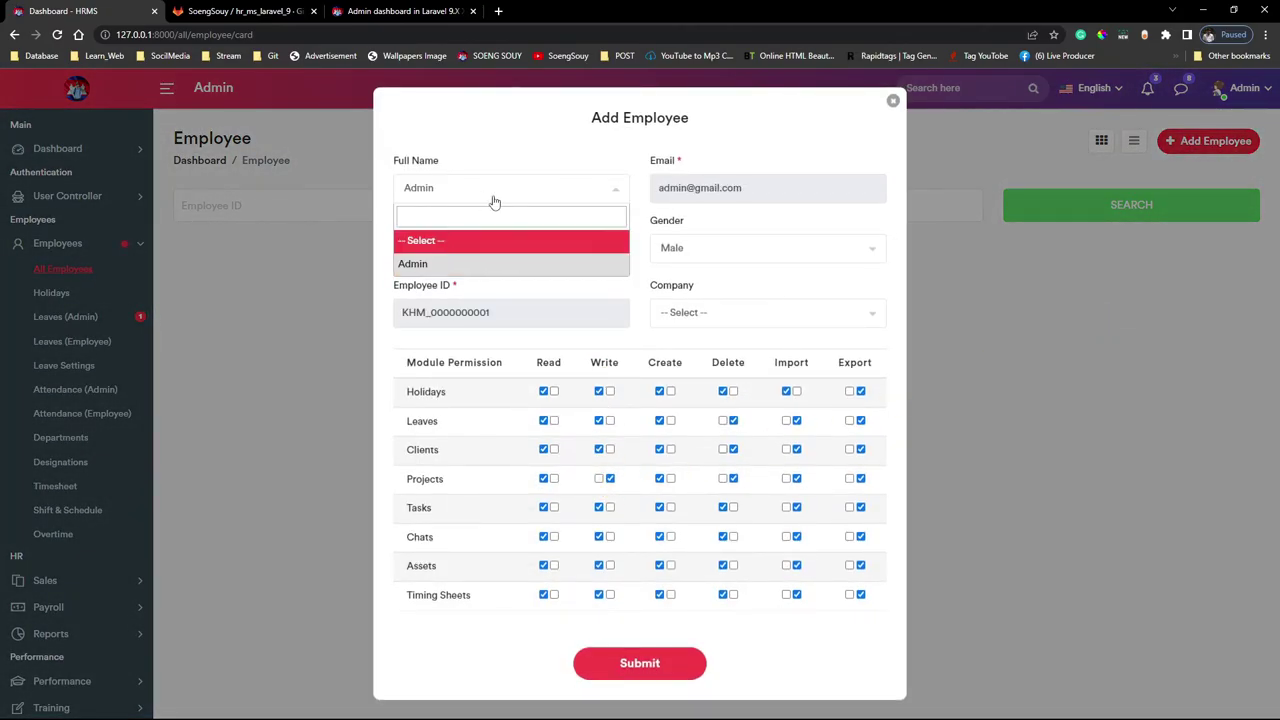
click(737, 240)
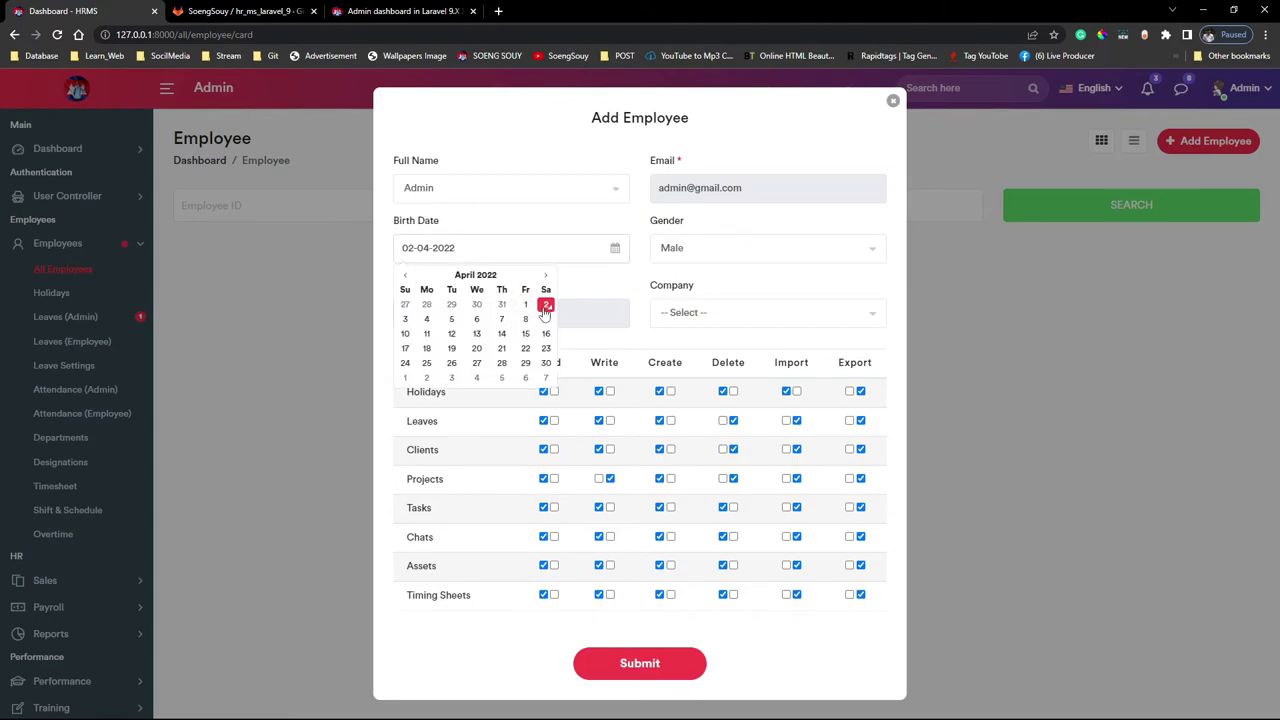
click(546, 306)
Set the company to Admin, submit, and open the new Admin employee's profile
click(723, 312)
click(700, 388)
click(726, 312)
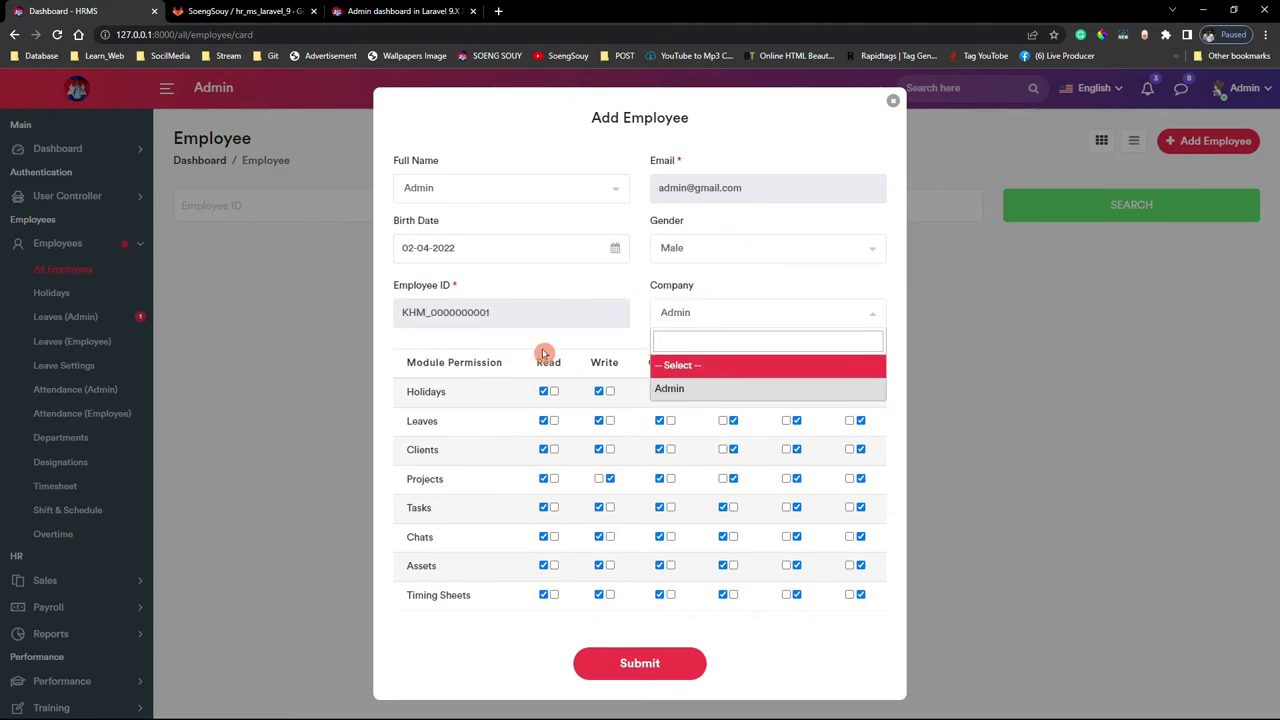
click(503, 334)
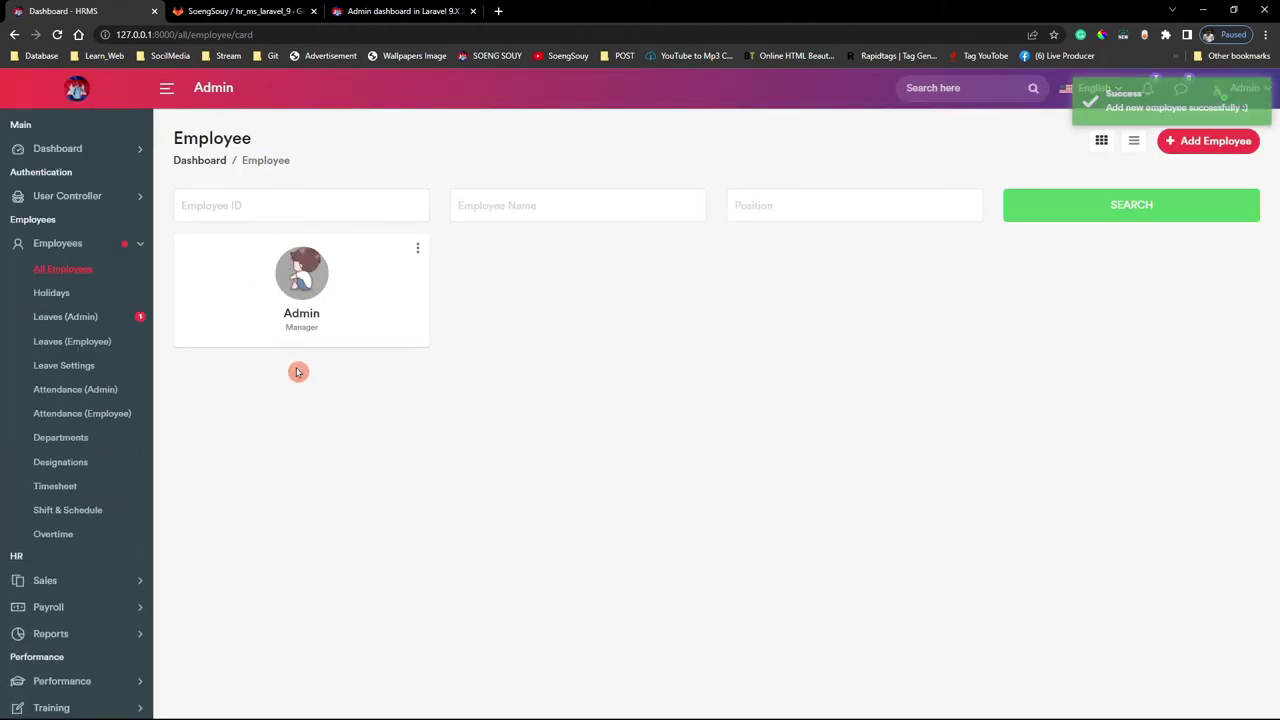
click(308, 304)
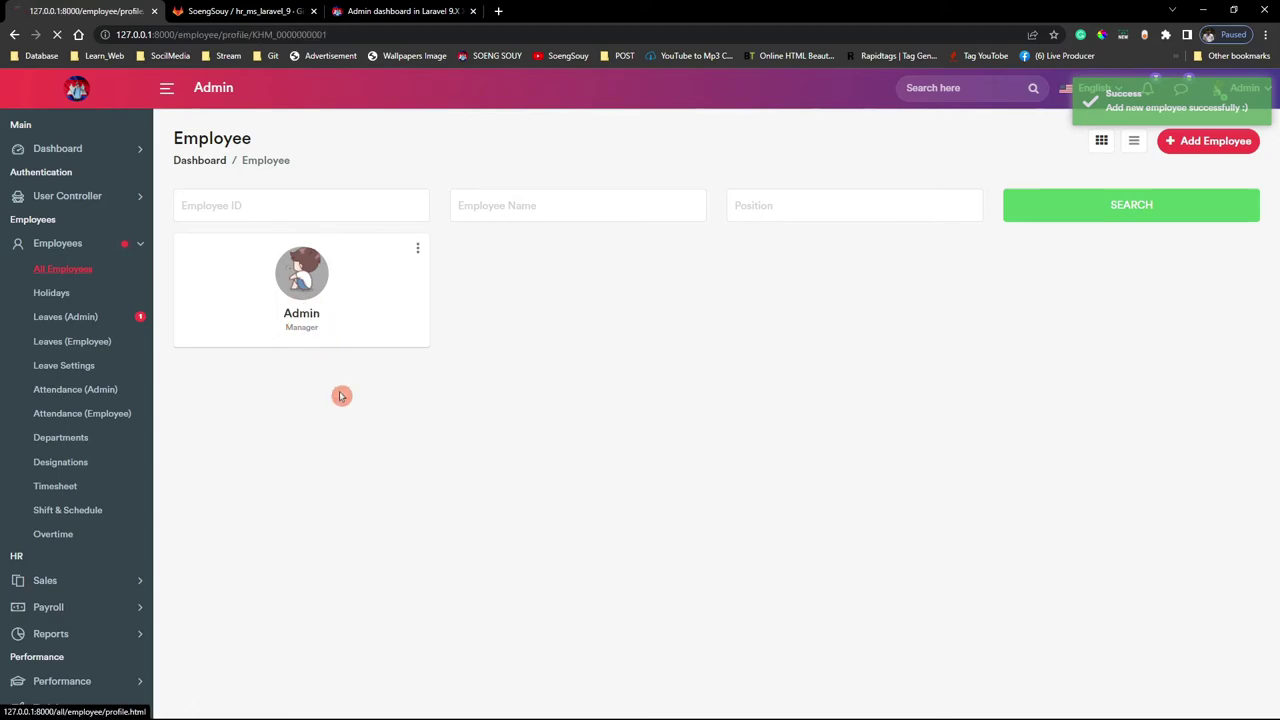
Visit the Holidays page, then open the Admin employee's profile from All Employees
scroll(474, 417, down, 5)
scroll(537, 454, up, 4)
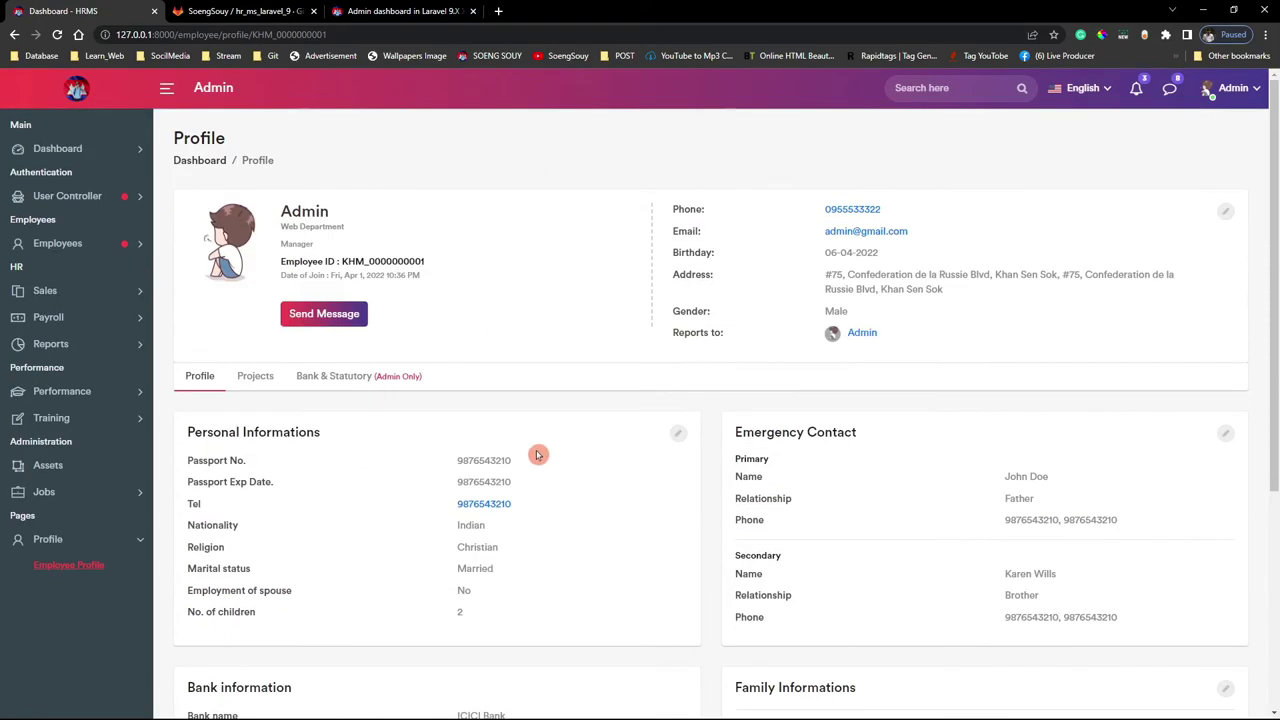
click(62, 244)
click(62, 246)
click(60, 245)
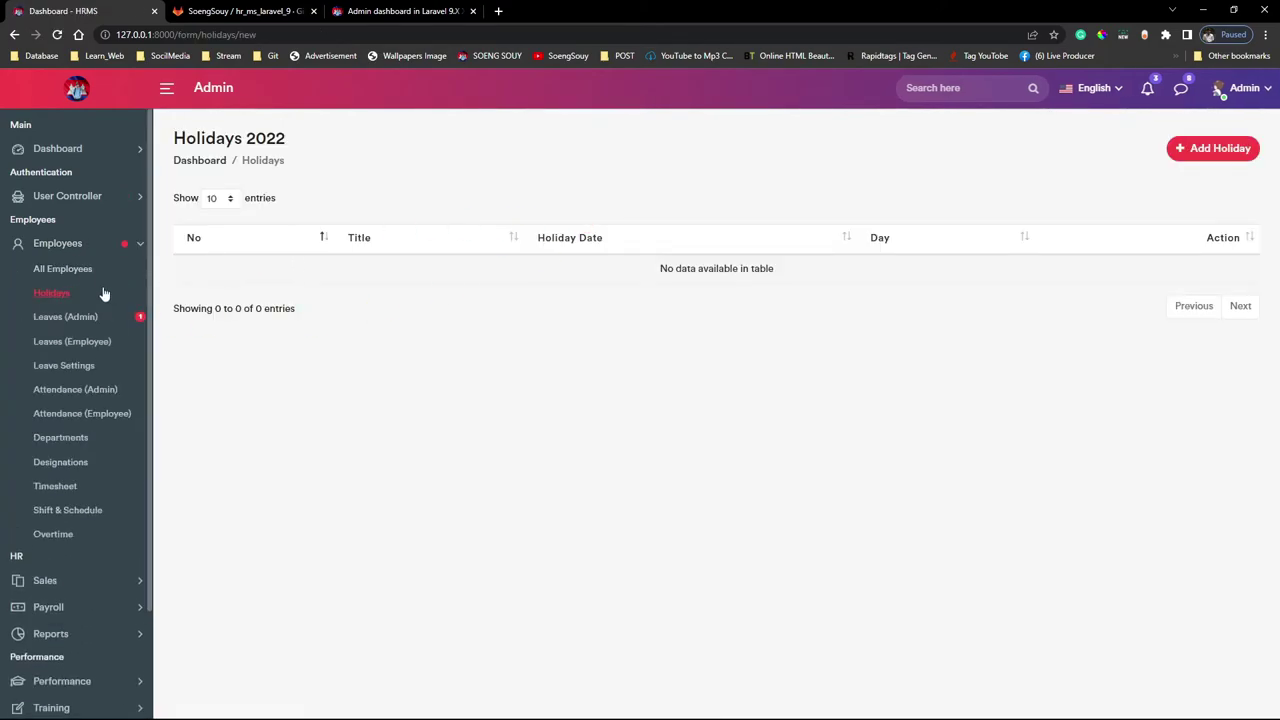
click(78, 268)
click(302, 280)
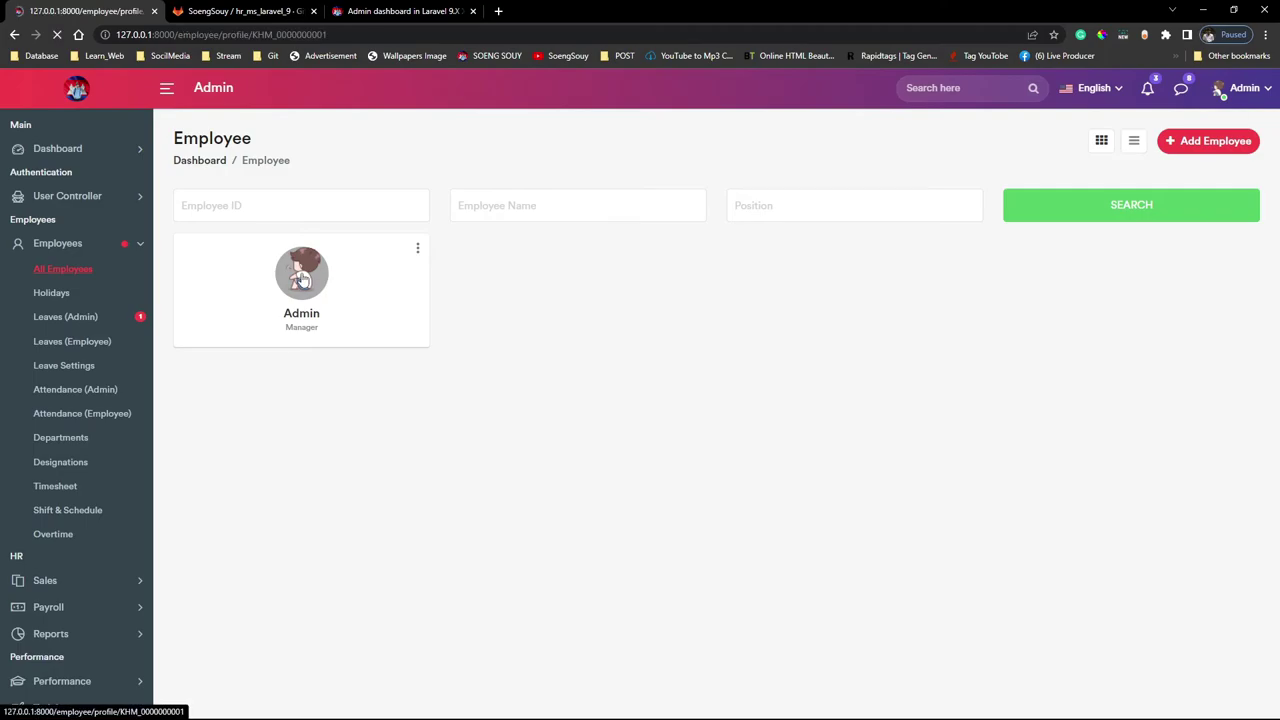
View the Admin card's edit/delete options and toggle the employee list between card and table views
click(58, 243)
click(62, 268)
click(404, 247)
click(626, 331)
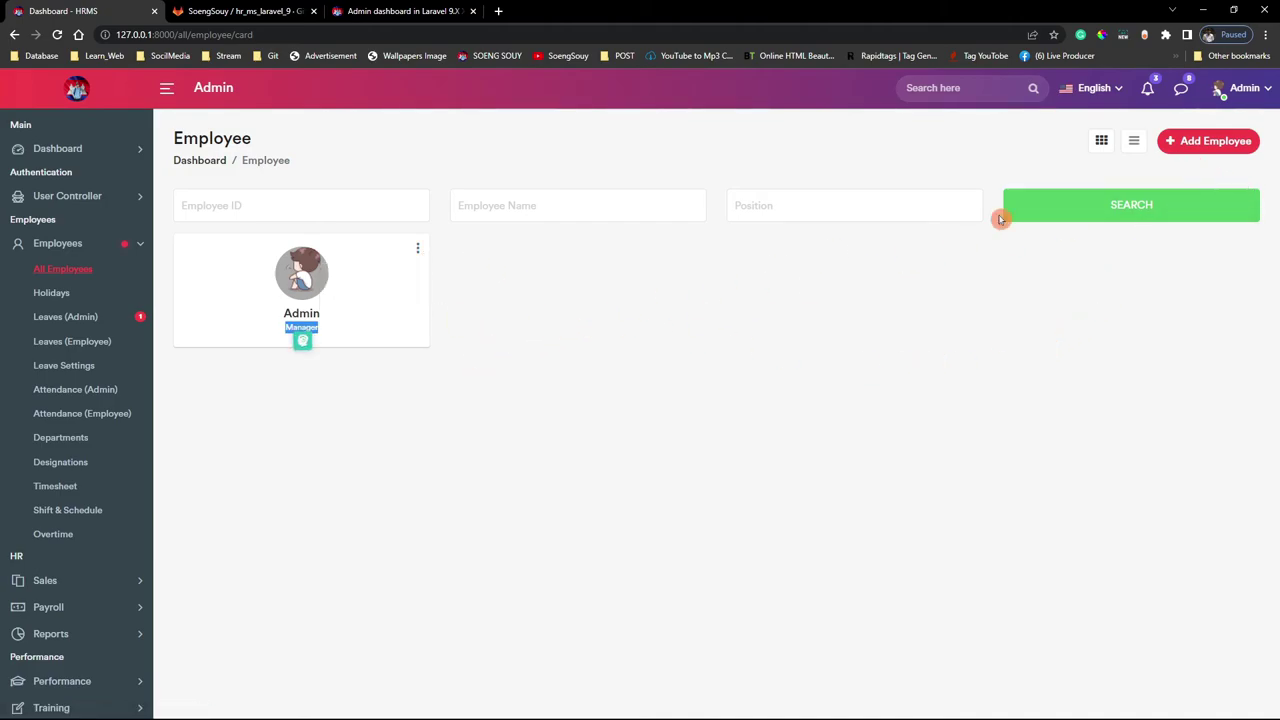
click(1133, 142)
click(1103, 146)
click(1133, 150)
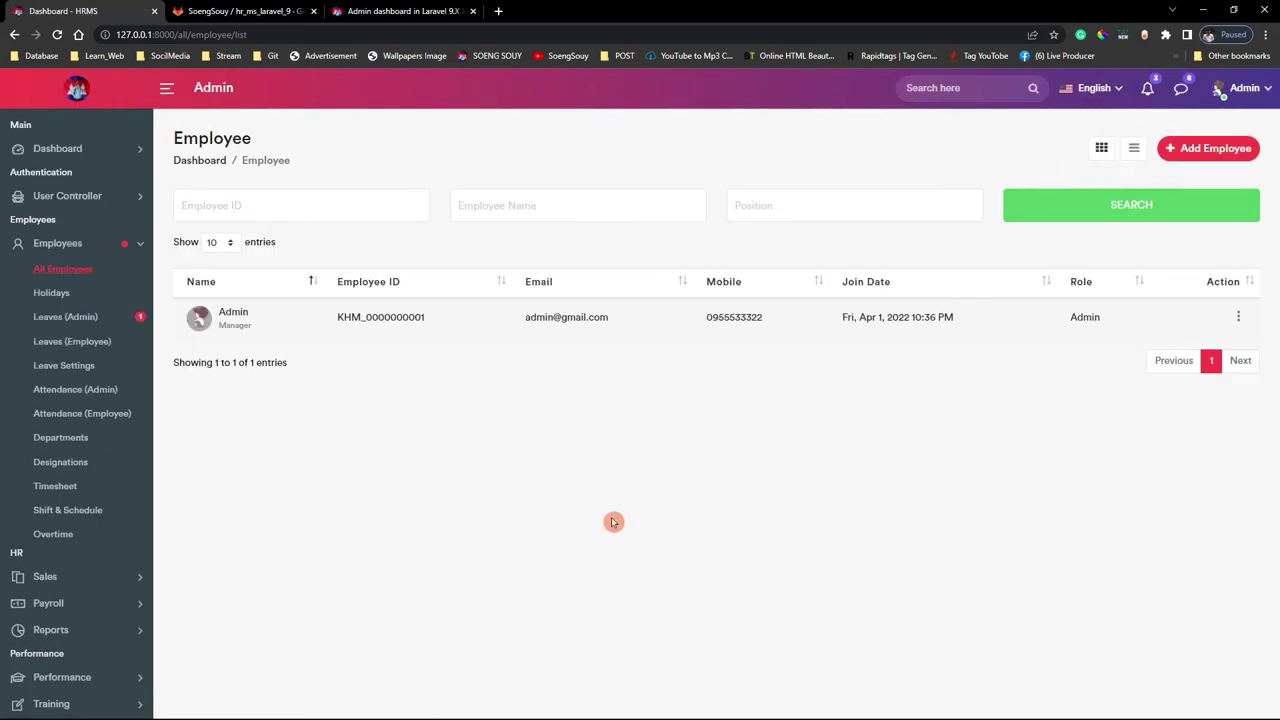
drag(163, 334, 560, 320)
click(677, 397)
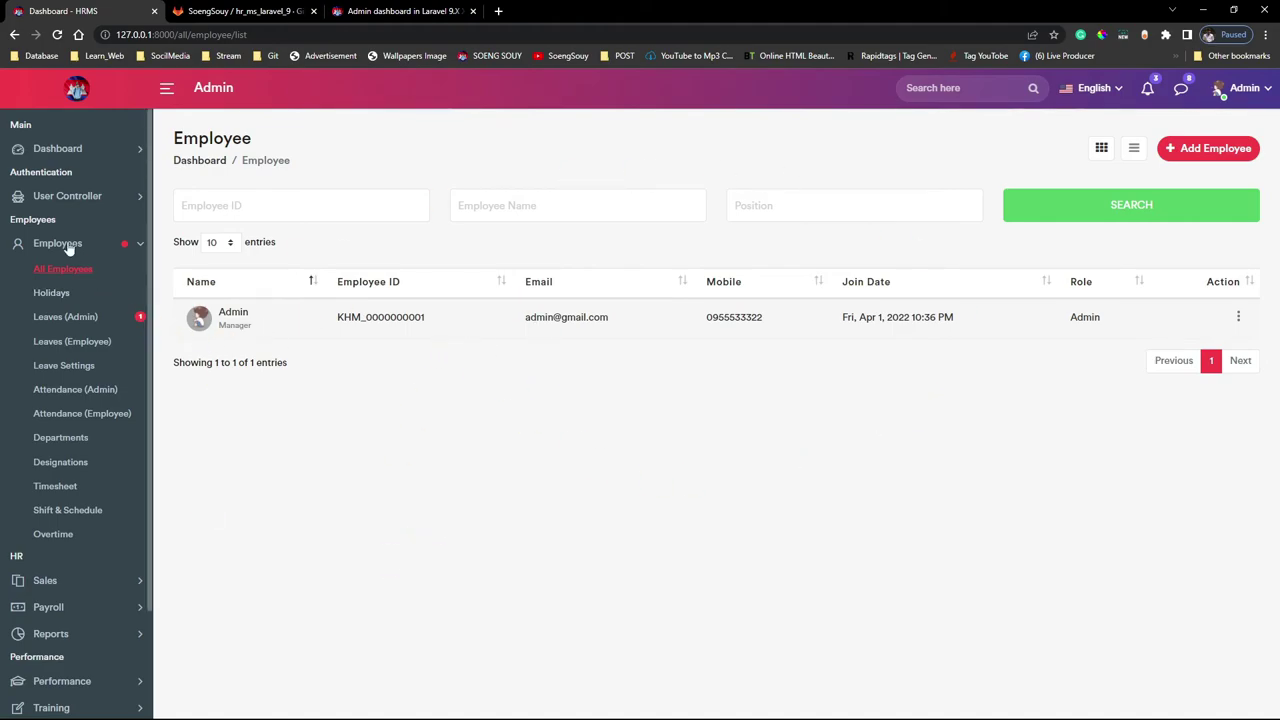
Look over the Admin Dashboard, then bring Visual Studio Code back to the front
click(62, 148)
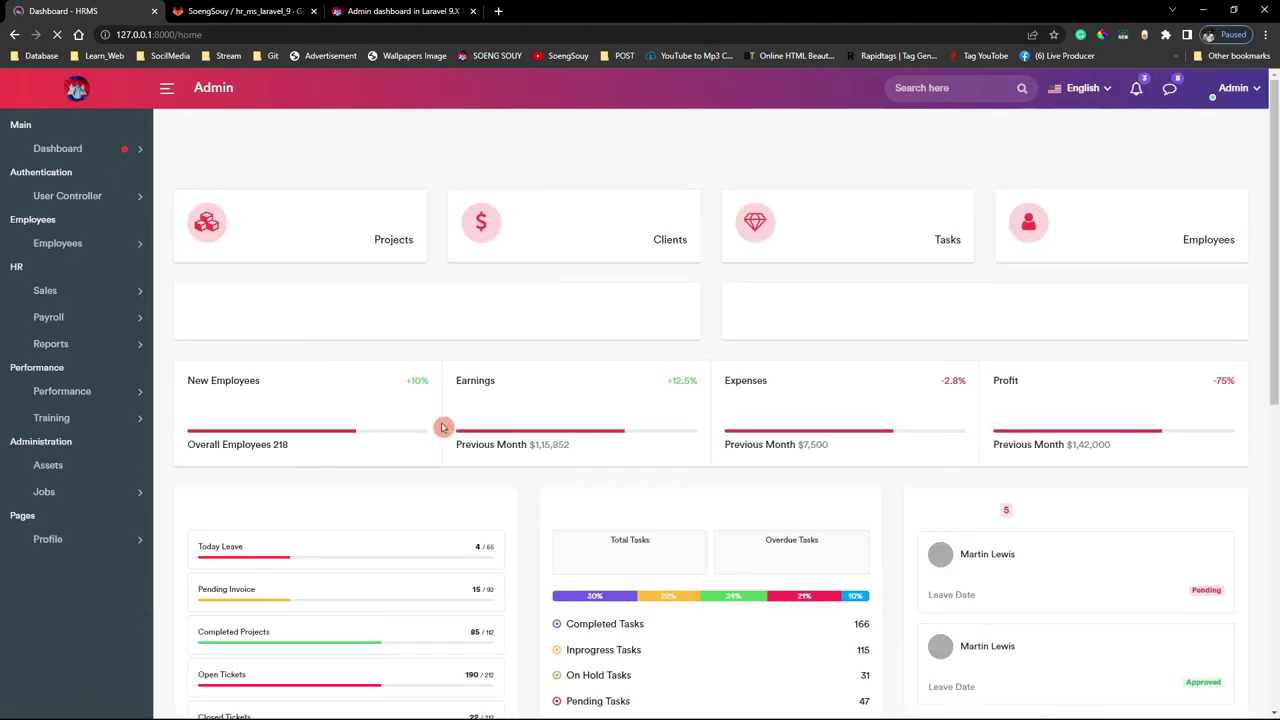
scroll(571, 463, down, 9)
scroll(728, 566, up, 8)
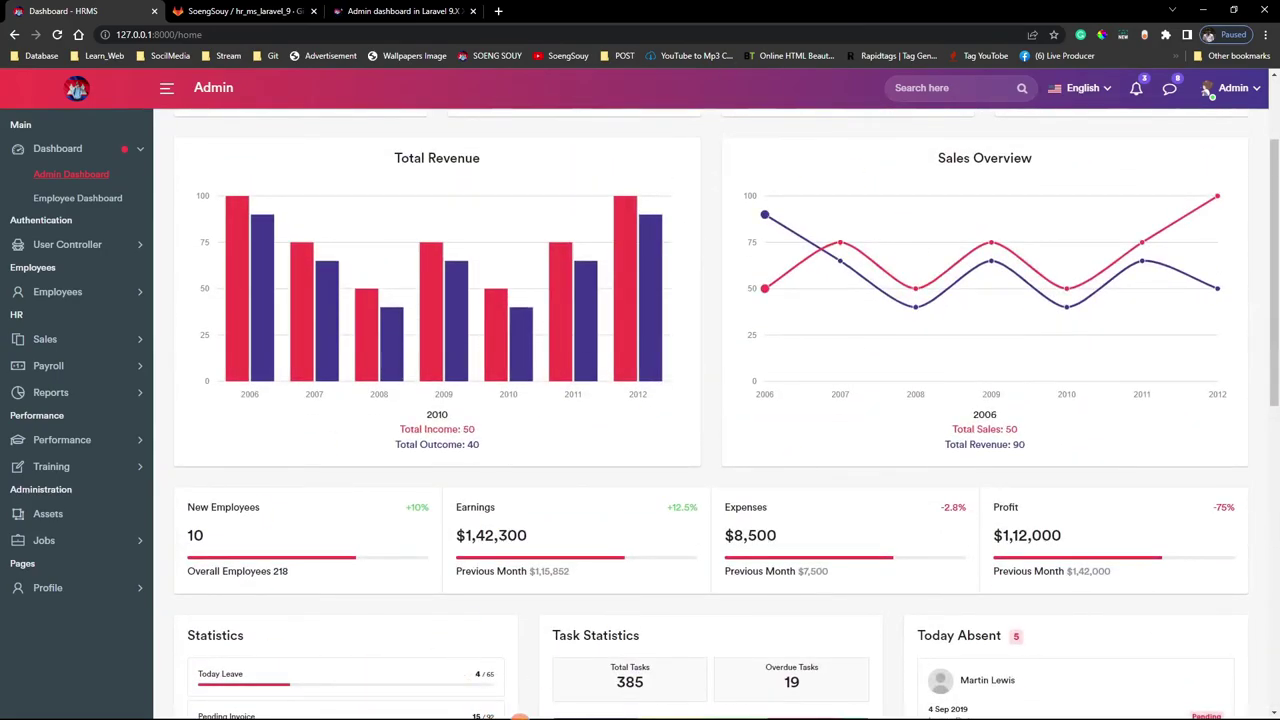
key(super)
click(596, 704)
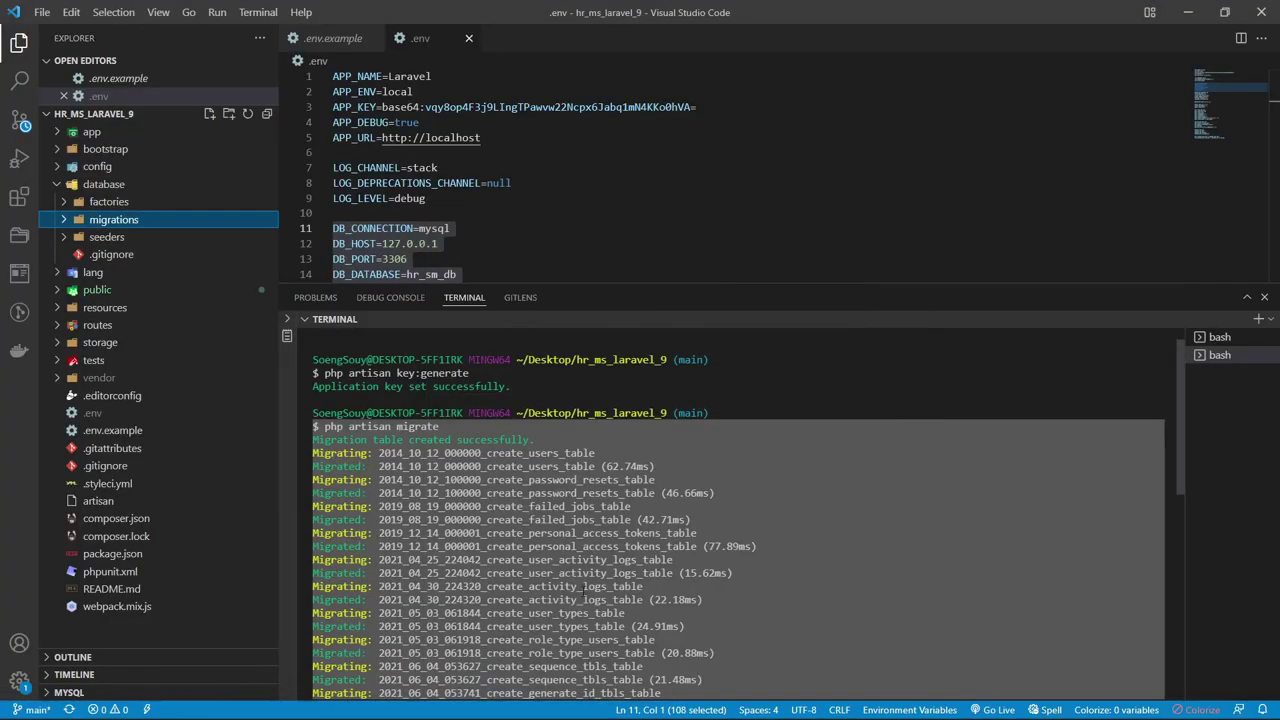
Highlight the DB_ database settings on lines 11–16 of .env
click(515, 400)
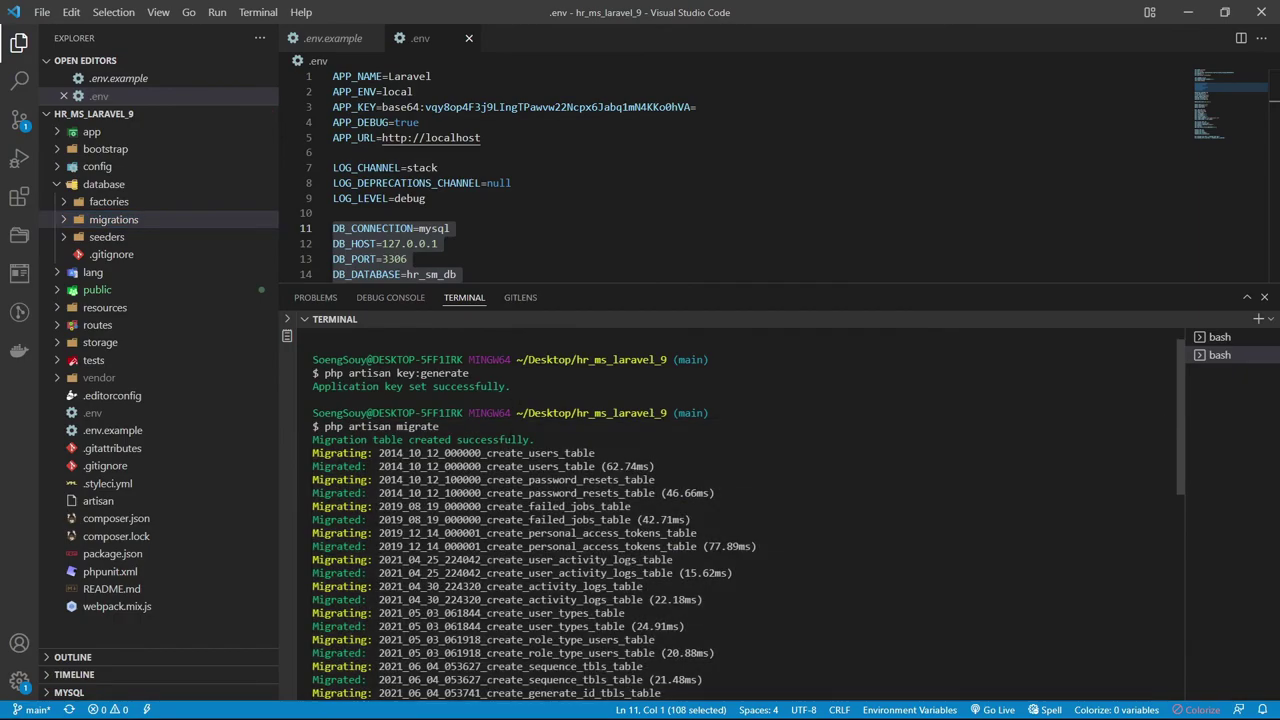
scroll(740, 500, down, 10)
scroll(740, 500, up, 10)
scroll(483, 181, down, 2)
drag(408, 224, 272, 157)
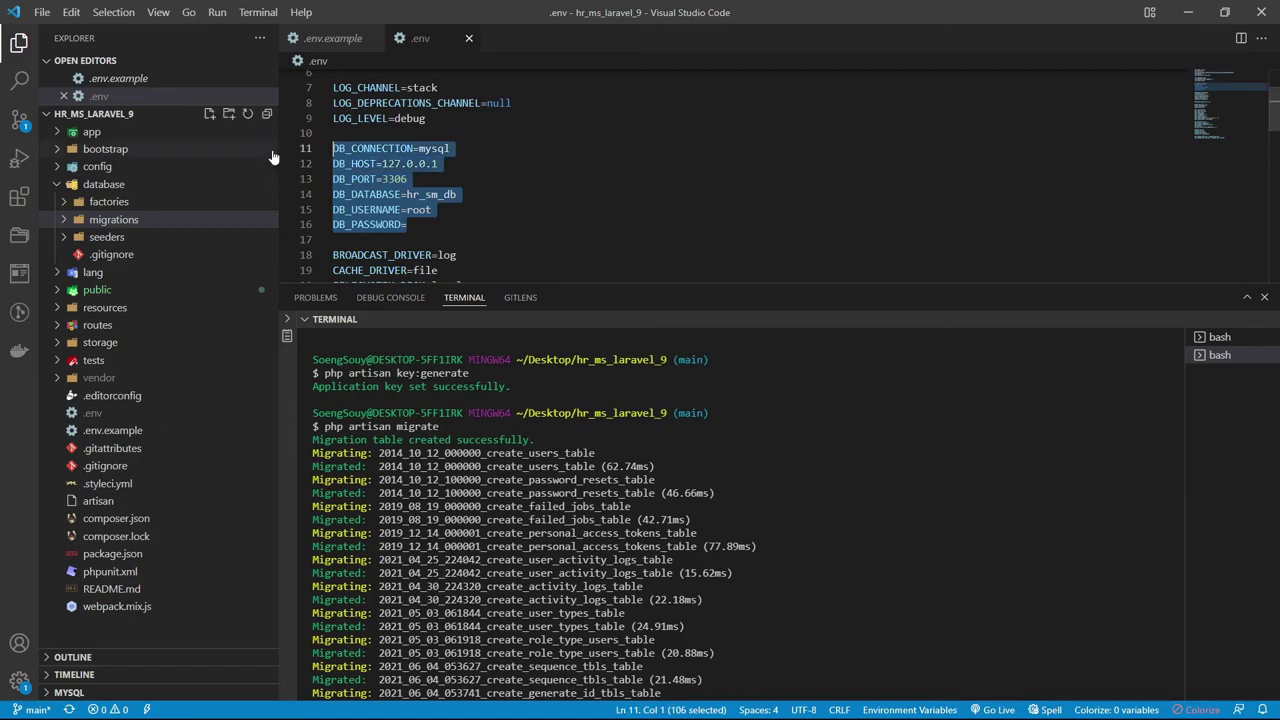
click(478, 215)
scroll(561, 350, down, 2)
Clear the terminal's migration output with Ctrl+L, leaving a fresh bash prompt
key(super)
key(super)
key(ctrl+l)
click(875, 567)
key(ctrl+l)
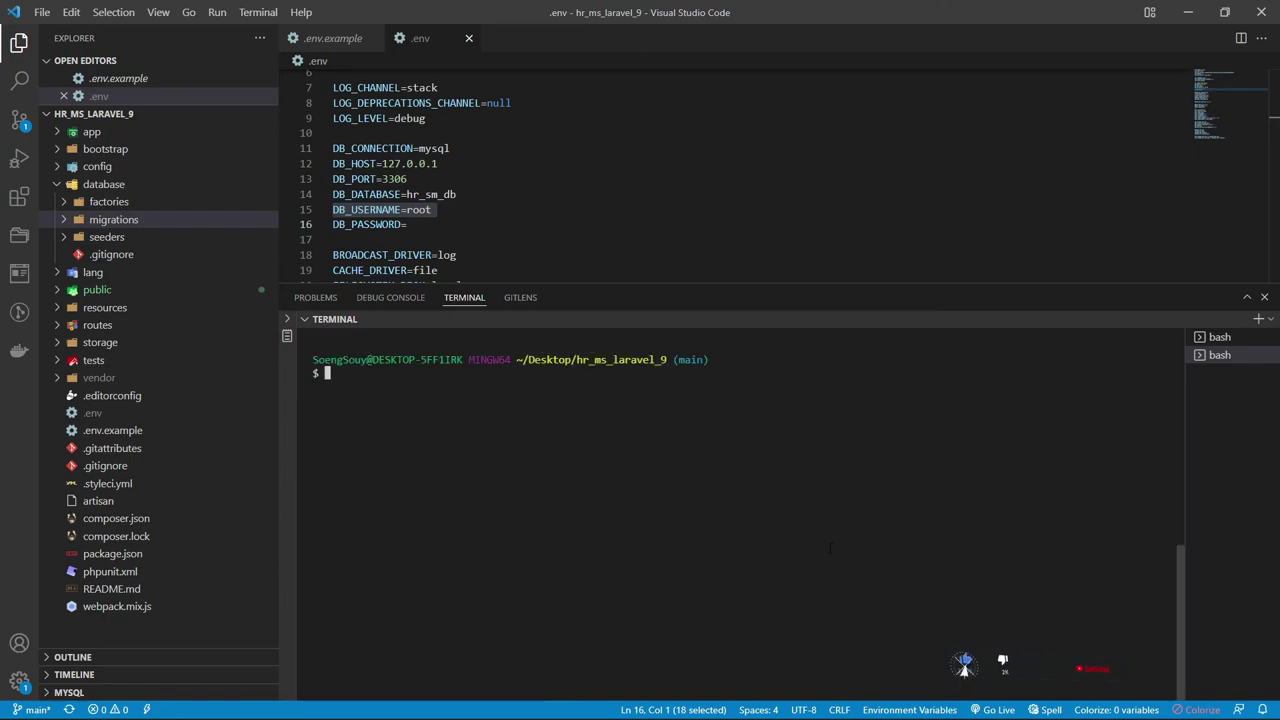